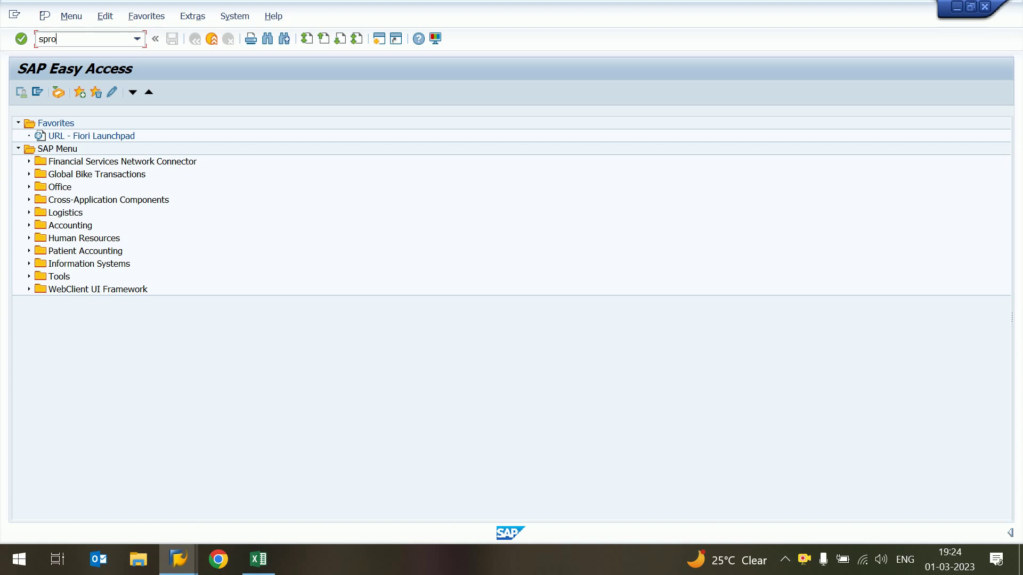
- Run transaction spro, display the SAP Reference IMG and expand its Enterprise Structure node
key("Return")
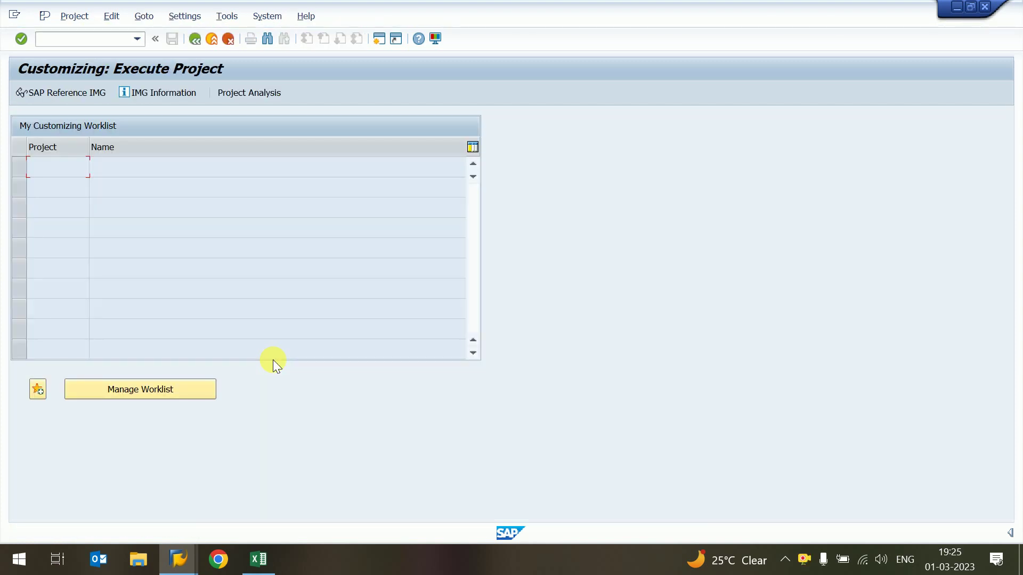
key("F5")
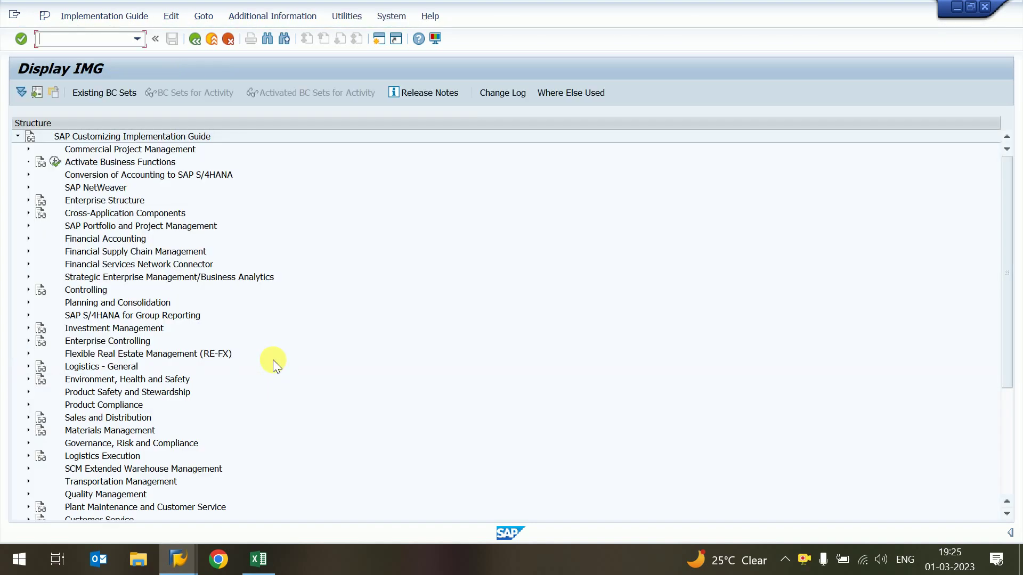
left_click(56, 200)
key("Right")
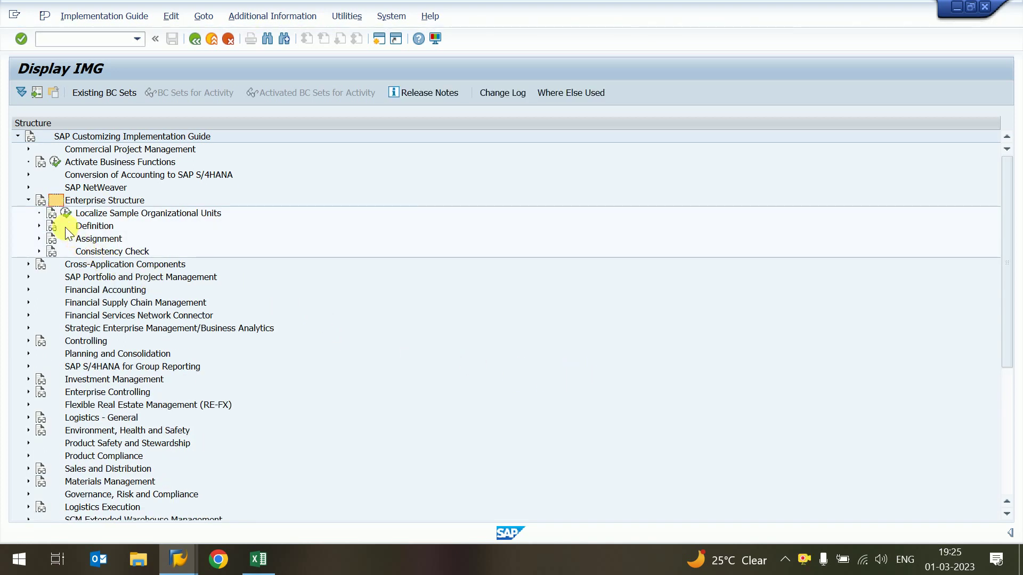
- Open the activity Assign plant to company code found in Enterprise Structure under Assignment, Logistics - General
left_click(95, 226)
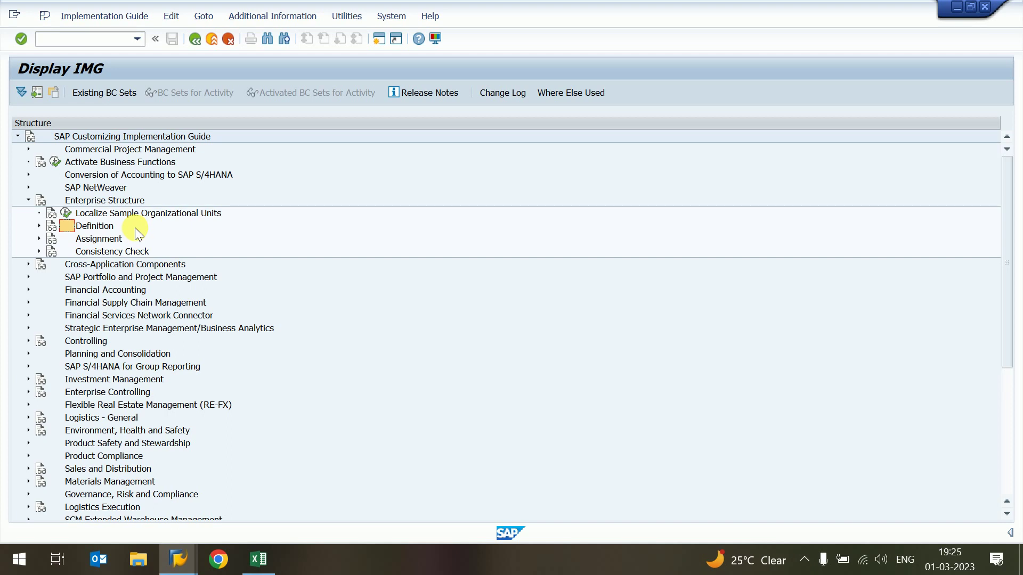
left_click(63, 238)
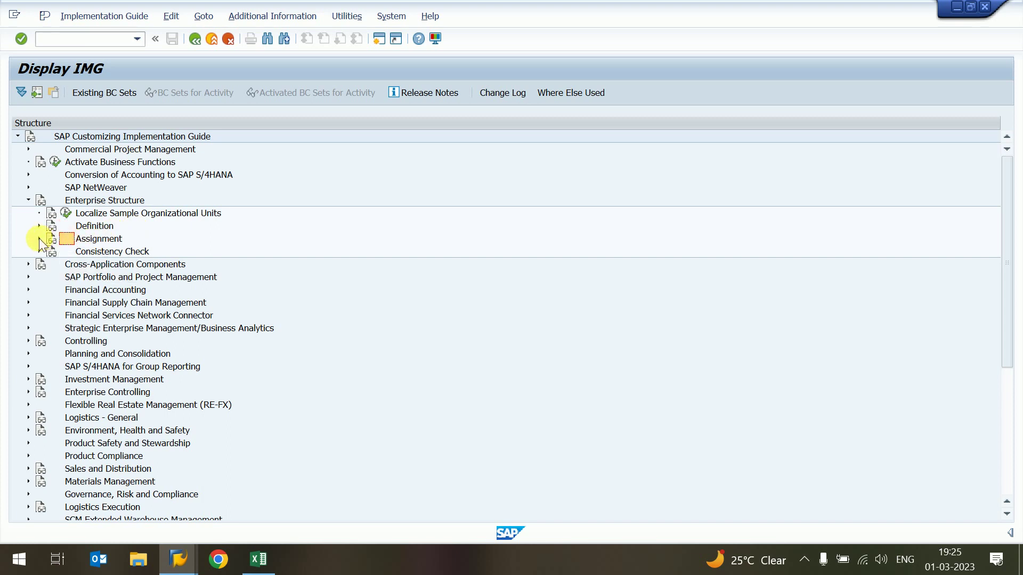
left_click(39, 239)
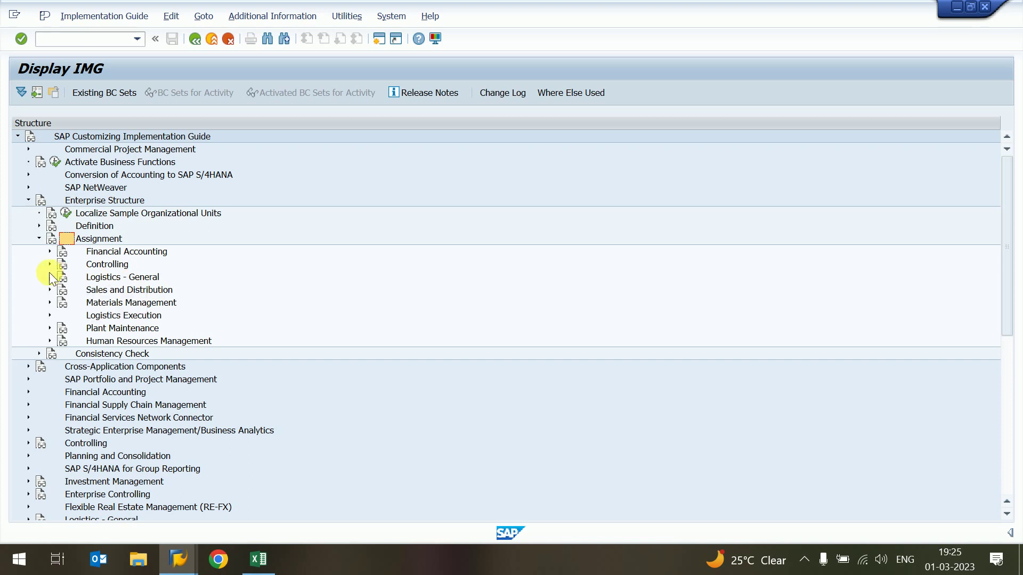
left_click(78, 278)
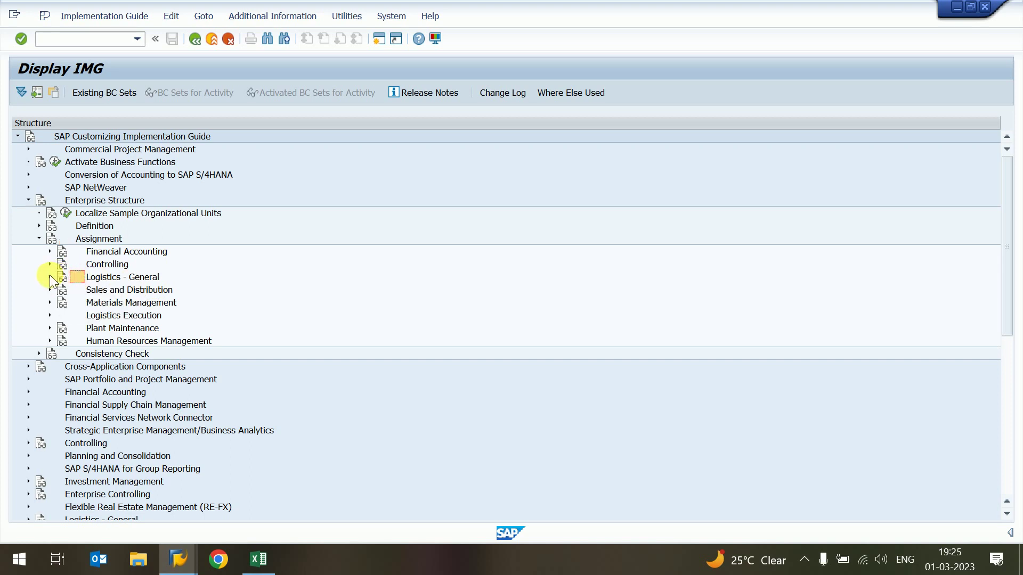
left_click(50, 278)
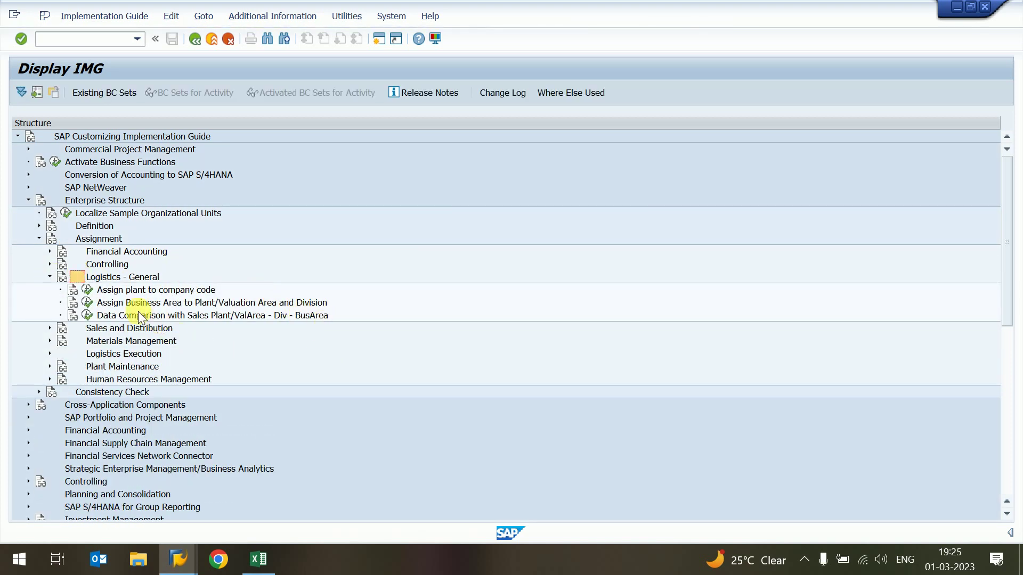
left_click(111, 291)
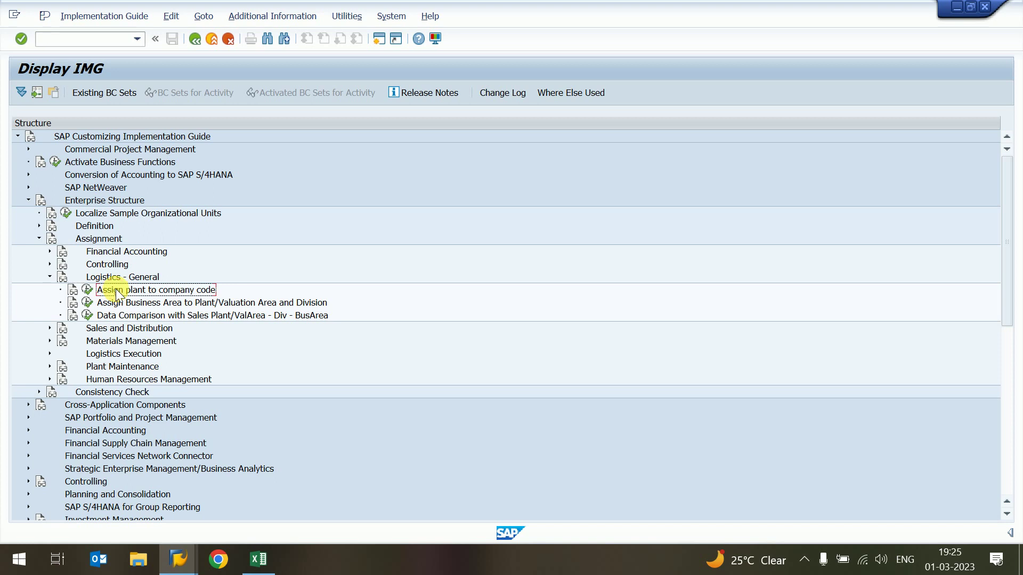
left_click(88, 290)
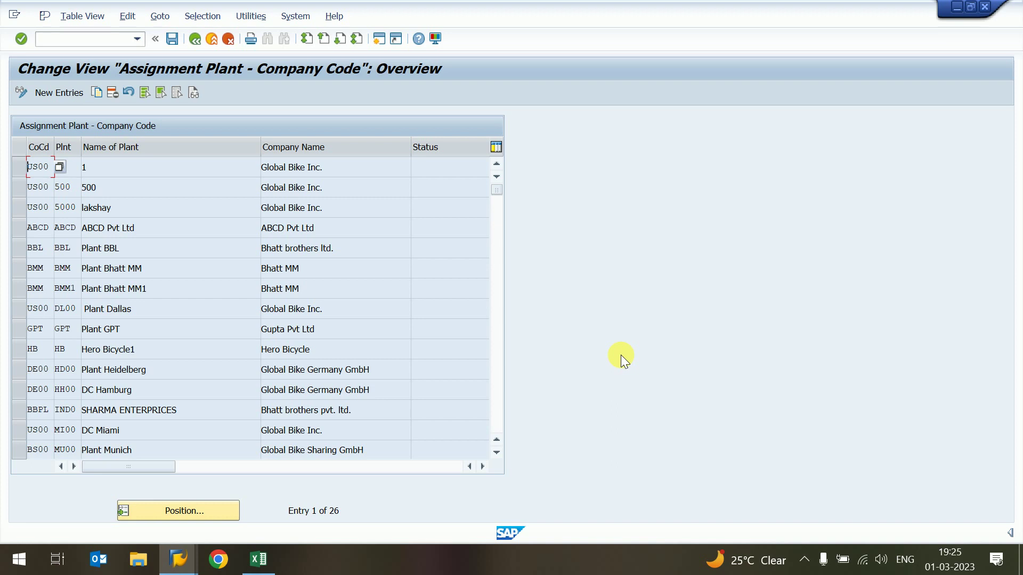
- Delete the existing assignment of plant Z100 to company code US00, save the deletion and return to the implementation guide
left_click(497, 344)
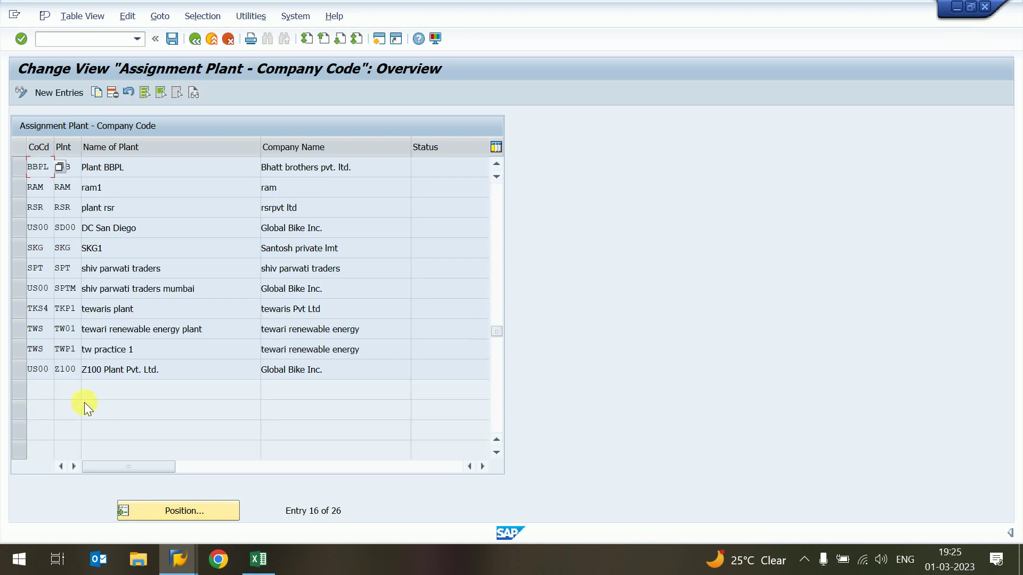
left_click(20, 369)
left_click(112, 93)
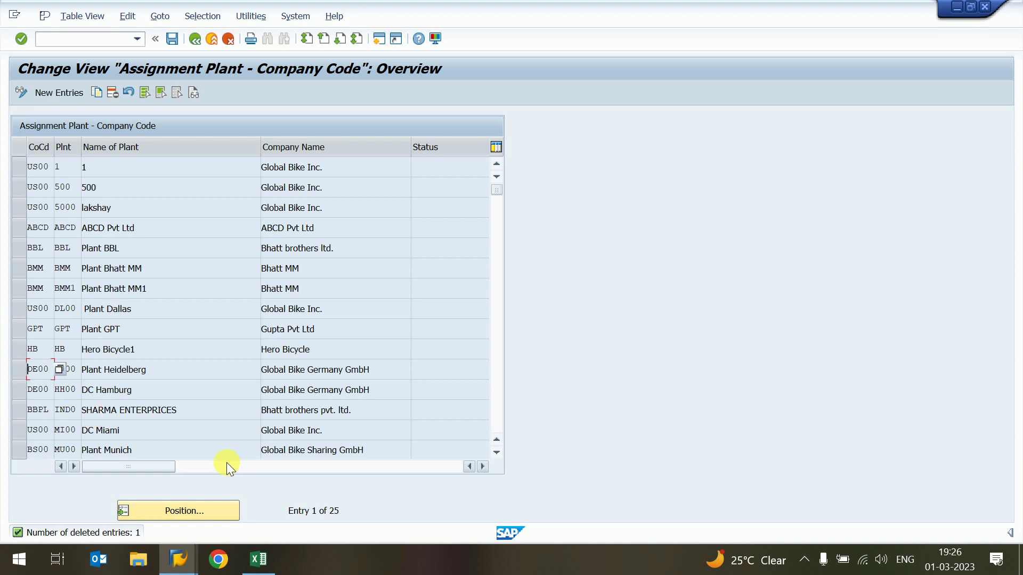
left_click(171, 40)
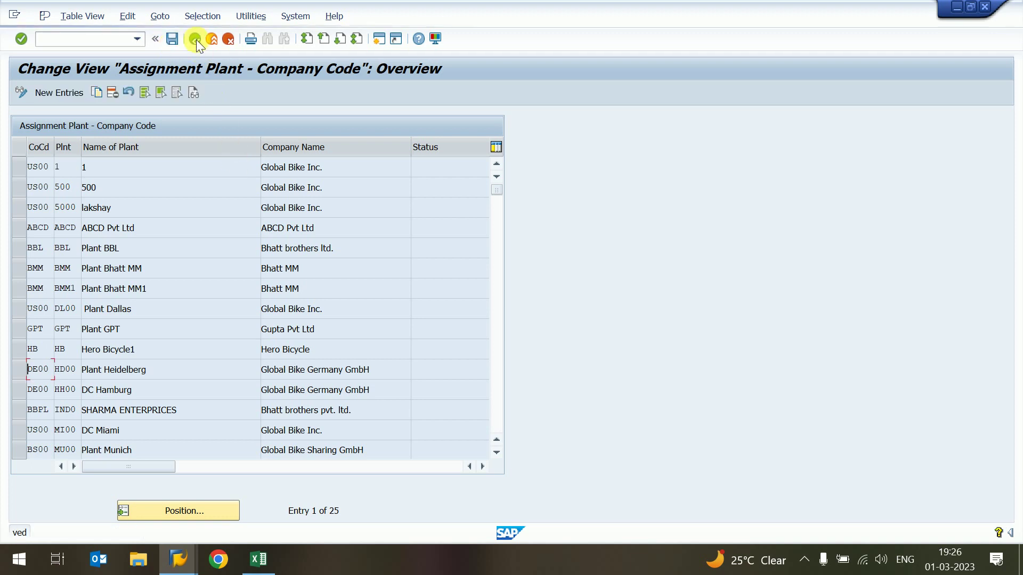
left_click(195, 39)
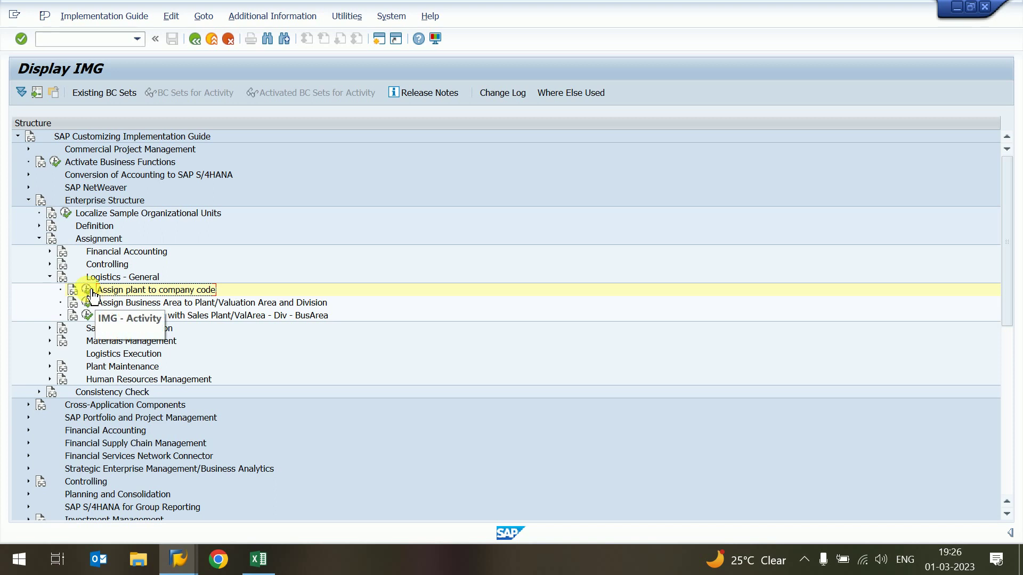
- Reopen Assign plant to company code and start a new entry with company code US00, Global Bike Inc
left_click(89, 290)
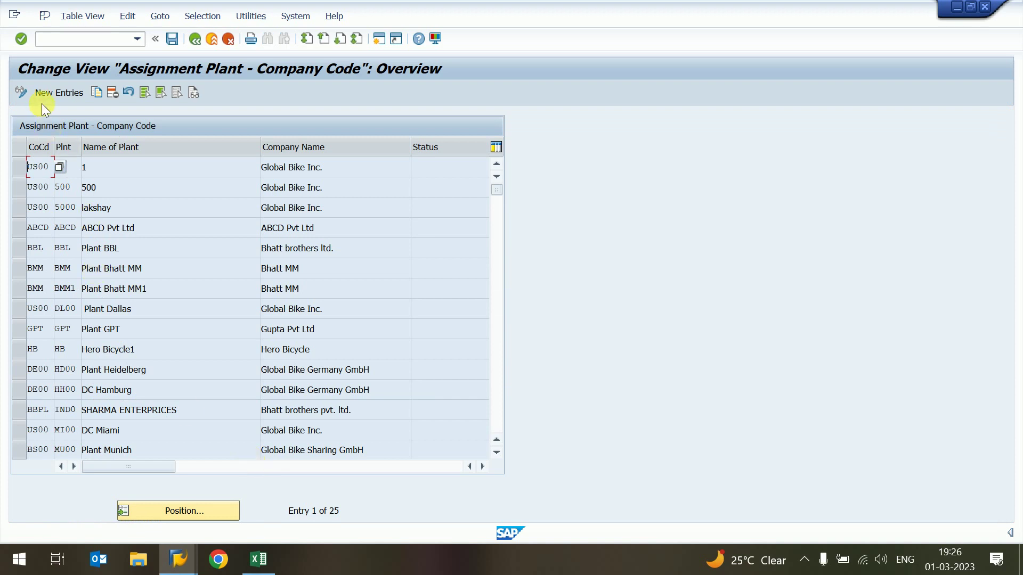
left_click(24, 229)
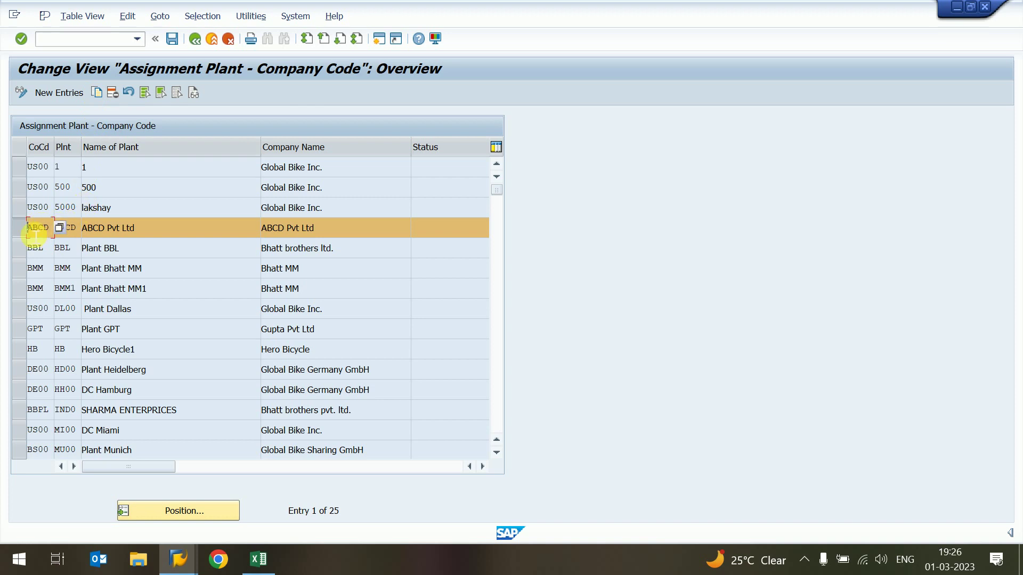
left_click(15, 228)
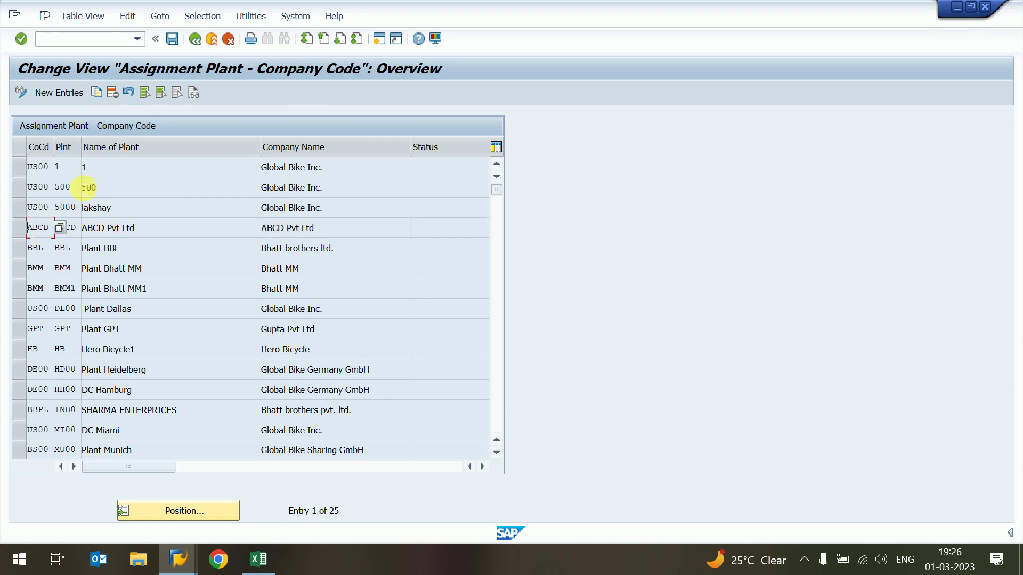
left_click(60, 94)
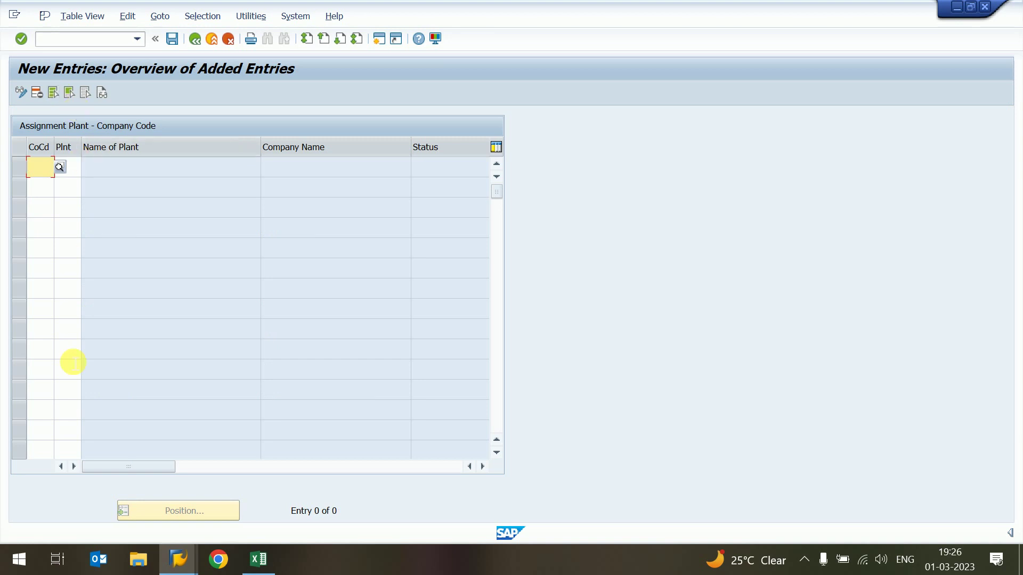
left_click(59, 168)
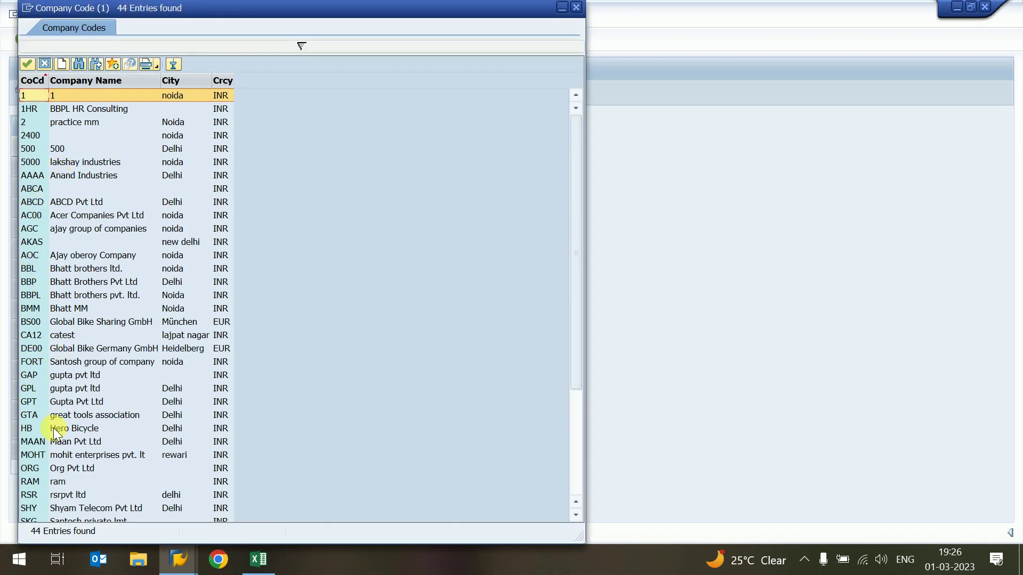
scroll(53, 427, "down", 4)
left_click(30, 498)
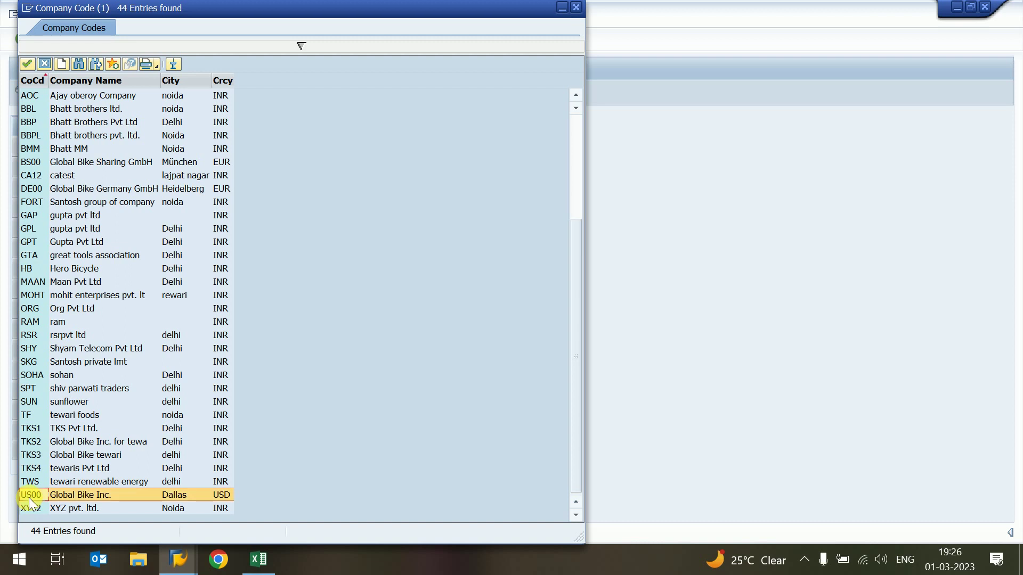
double_click(30, 497)
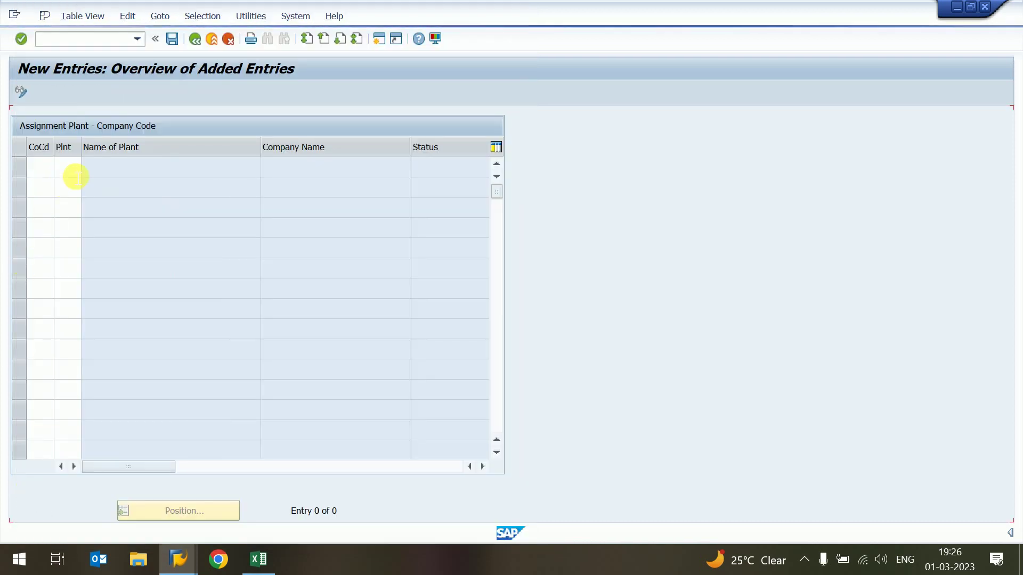
- Choose plant Z100 for the US00 entry and confirm the row, accepting the information notice
left_click(77, 170)
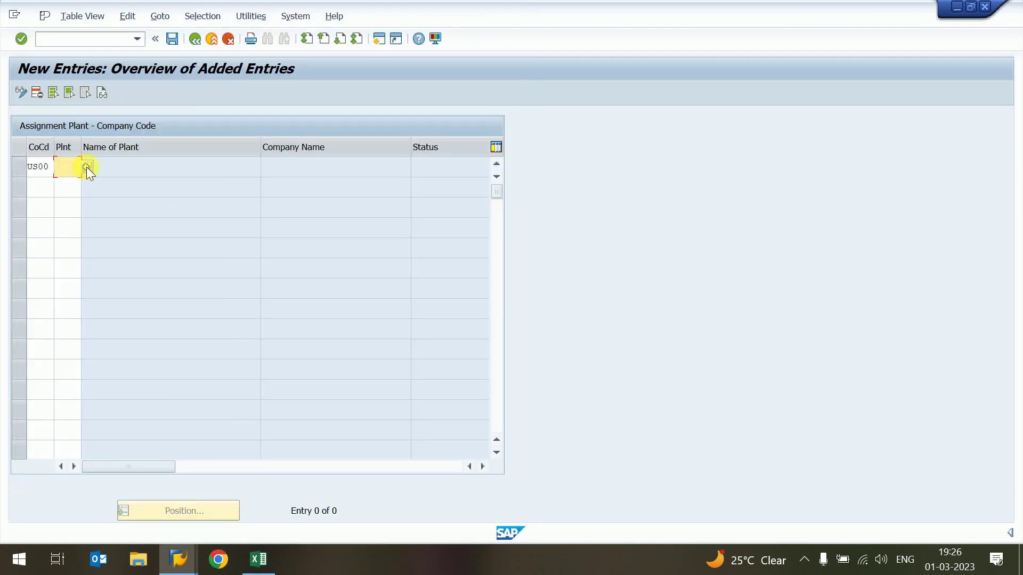
left_click(86, 167)
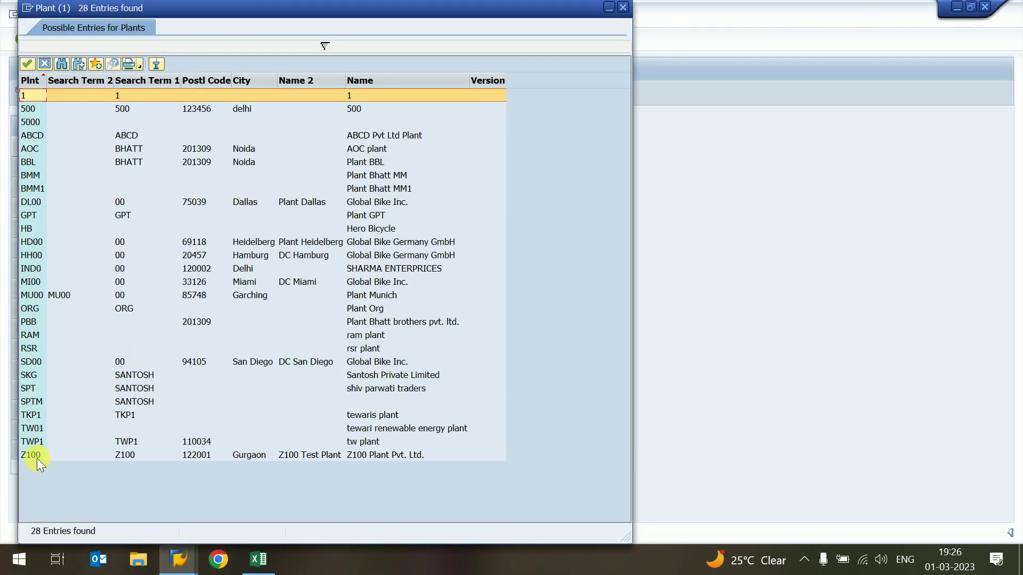
double_click(32, 456)
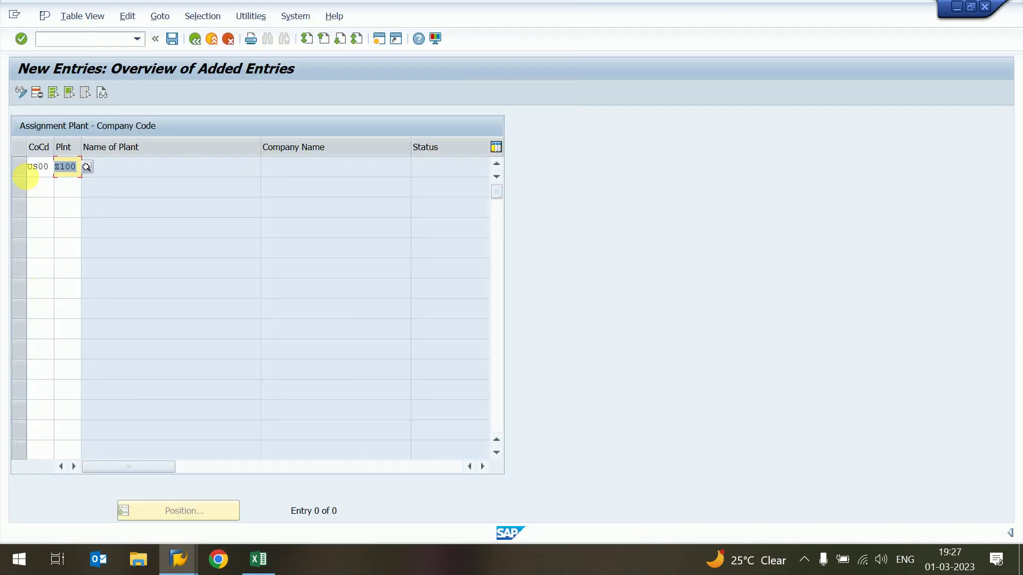
left_click(151, 174)
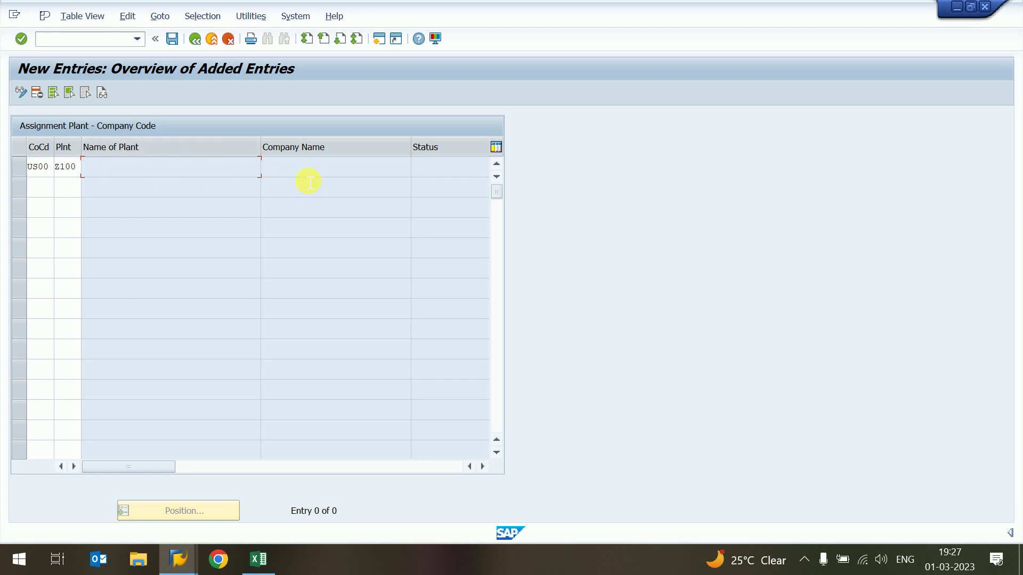
key("Tab")
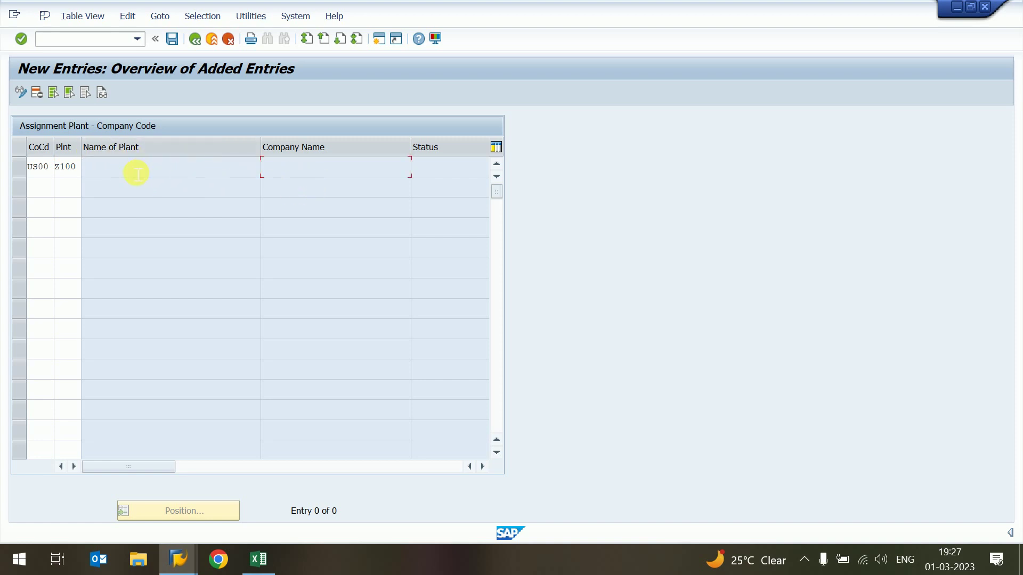
key("Return")
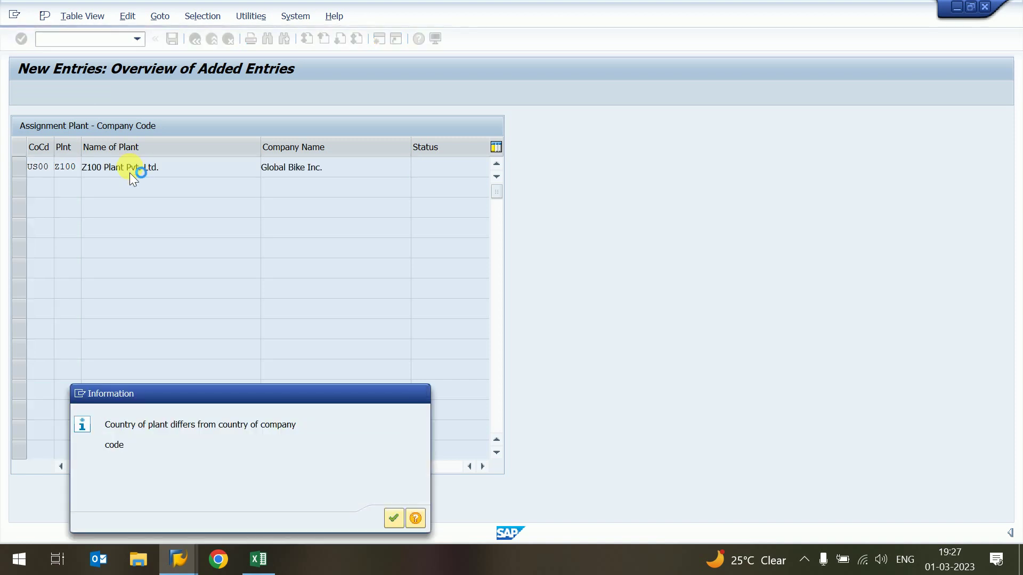
key("Return")
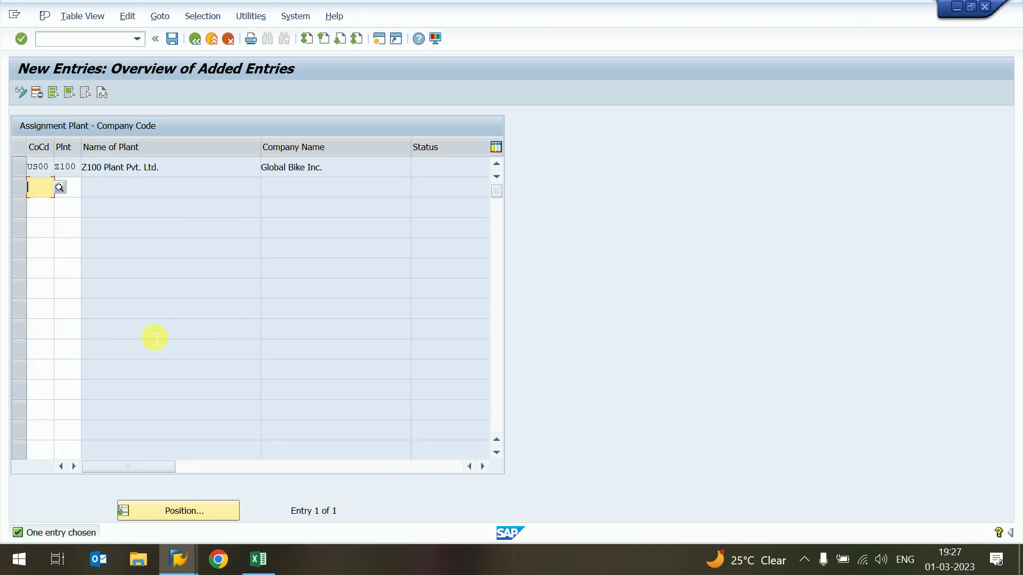
- Save the new plant assignment and go back to the implementation guide structure
left_click_drag(162, 170, 93, 173)
left_click(88, 171)
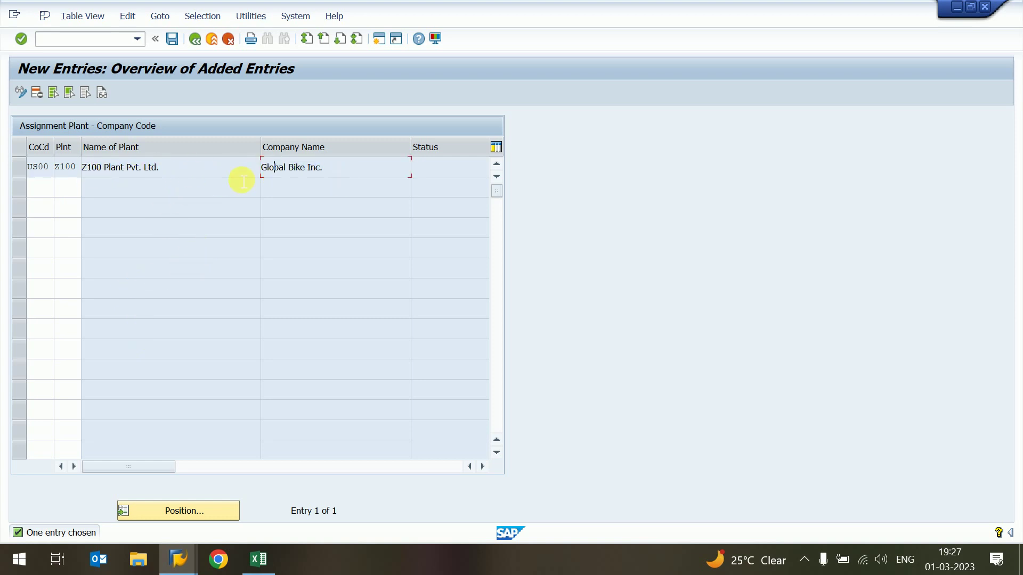
left_click(171, 39)
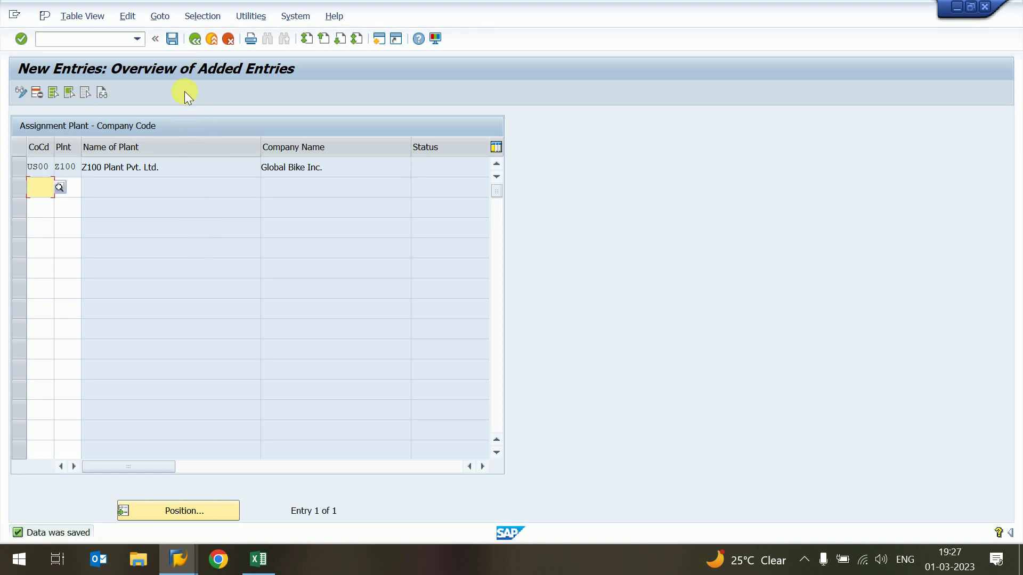
left_click(194, 40)
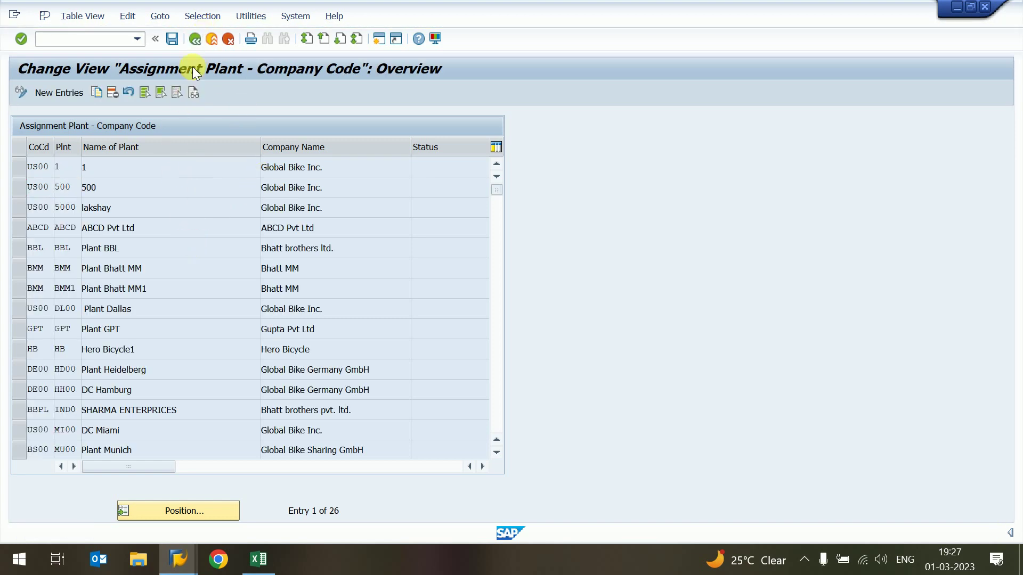
left_click(194, 39)
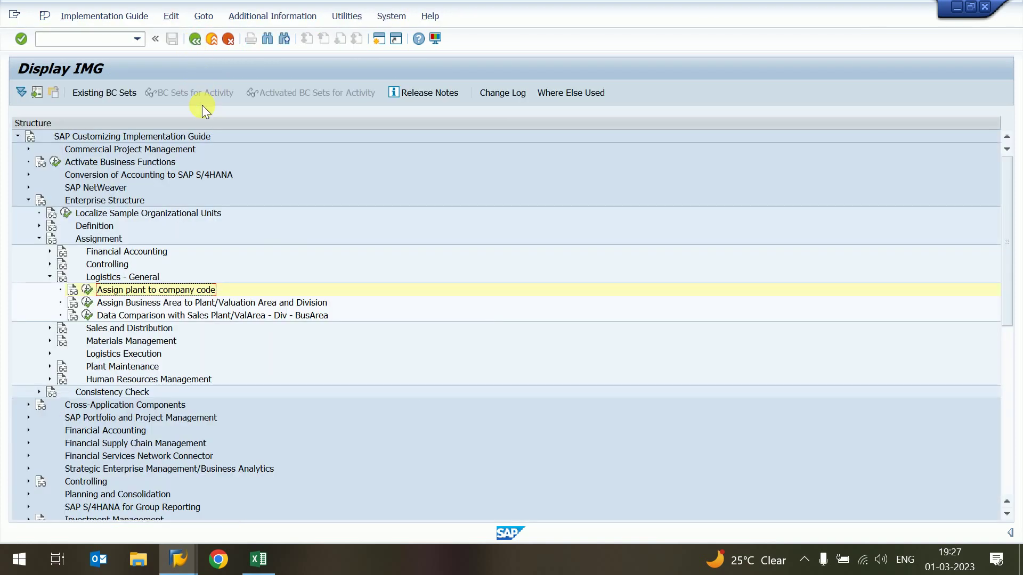
- Collapse Logistics - General and expand Materials Management within the Assignment node
double_click(83, 277)
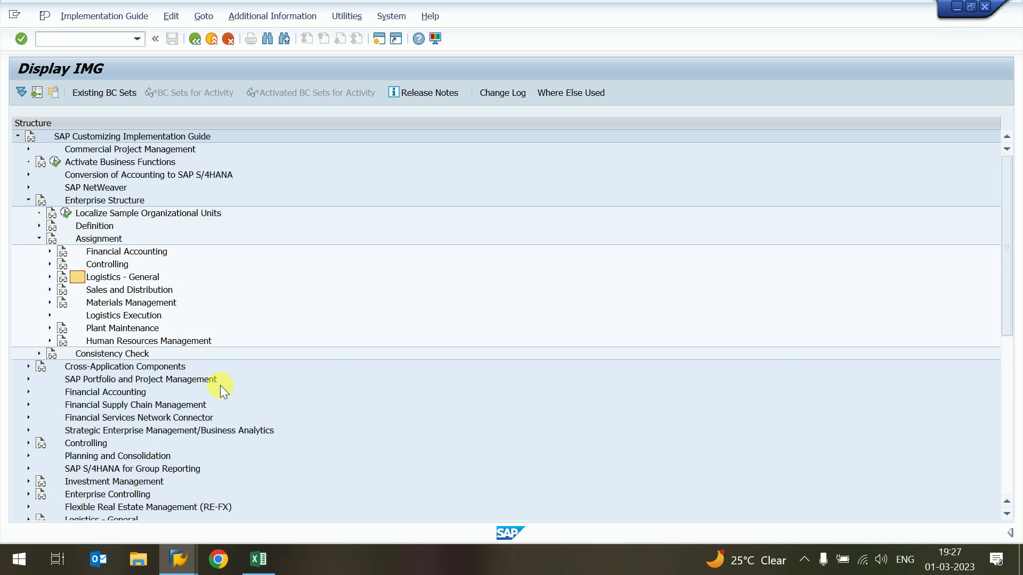
key("Down")
key("Down")
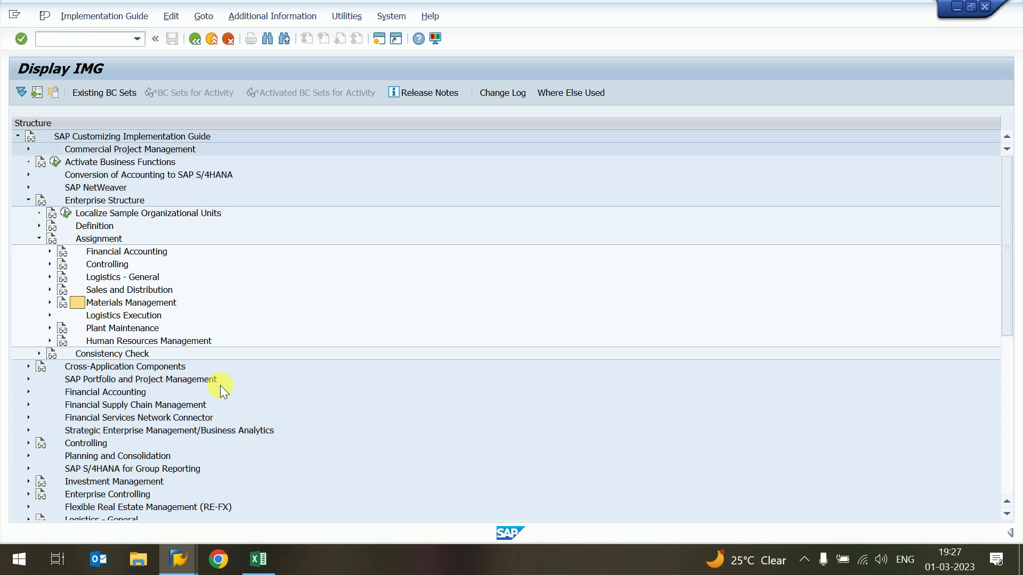
key("Right")
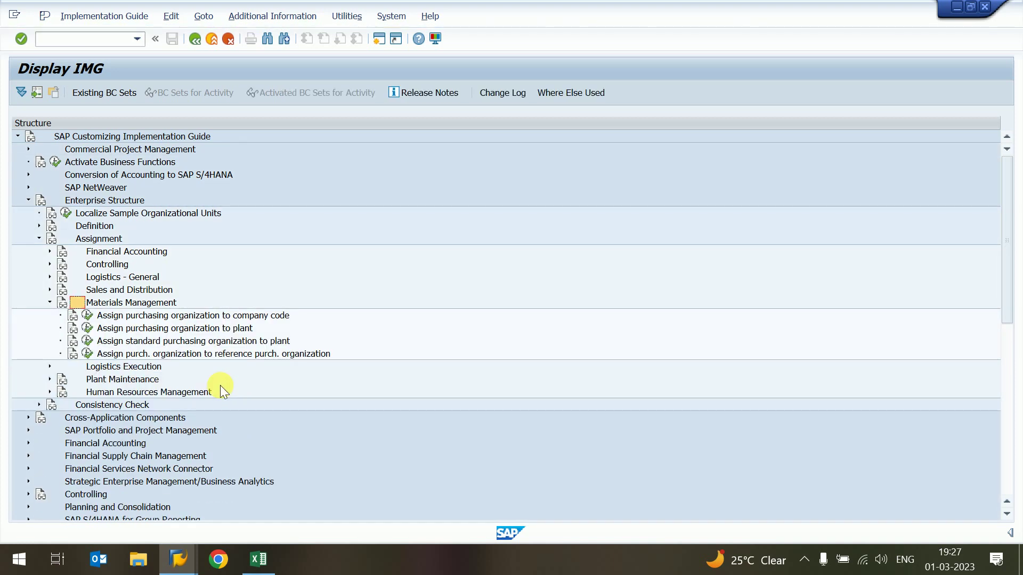
- Open a blank Notepad document beside the implementation guide for taking notes
key("Down")
key("Down")
key("super")
type("note")
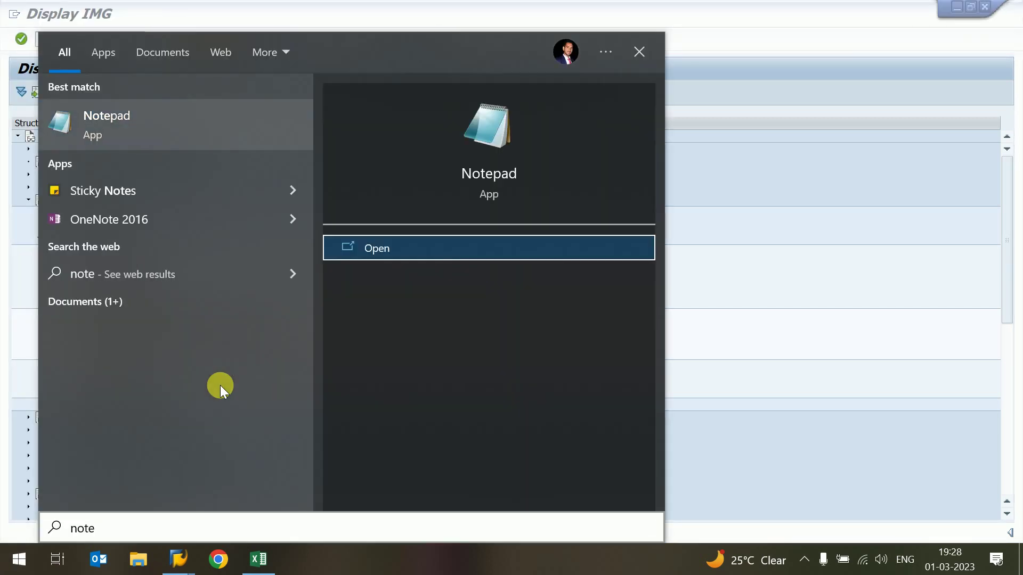
key("Return")
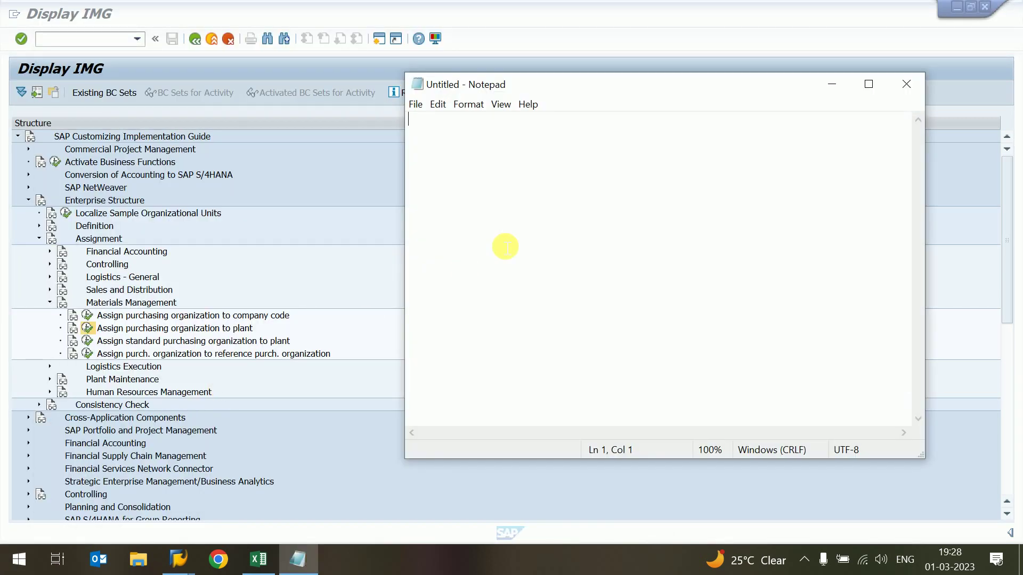
- Write "Us00 Company code" on the second line of the note, followed by blank lines
key("Return")
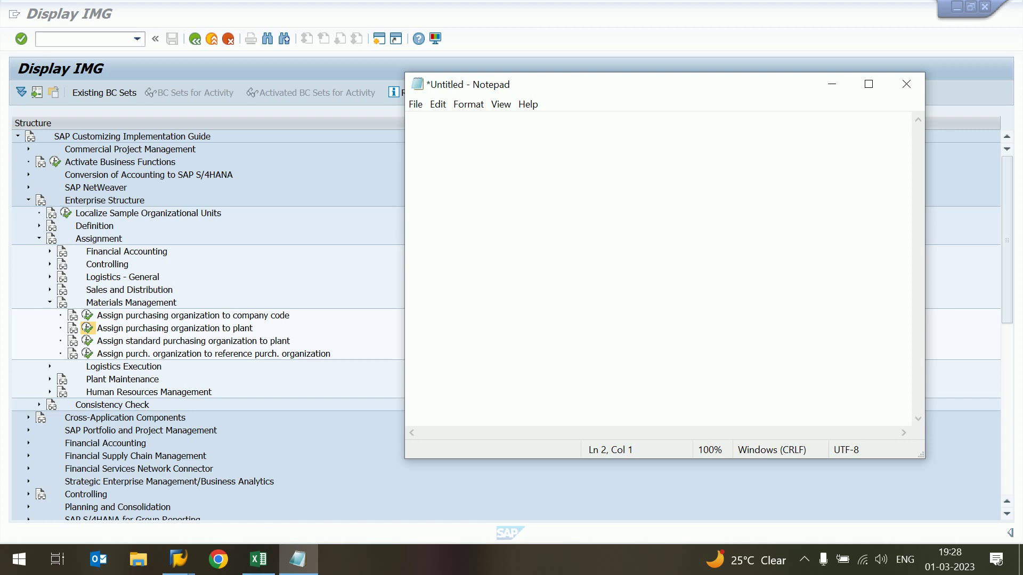
type("Us00 Coma")
key("BackSpace")
type("pa")
type("code")
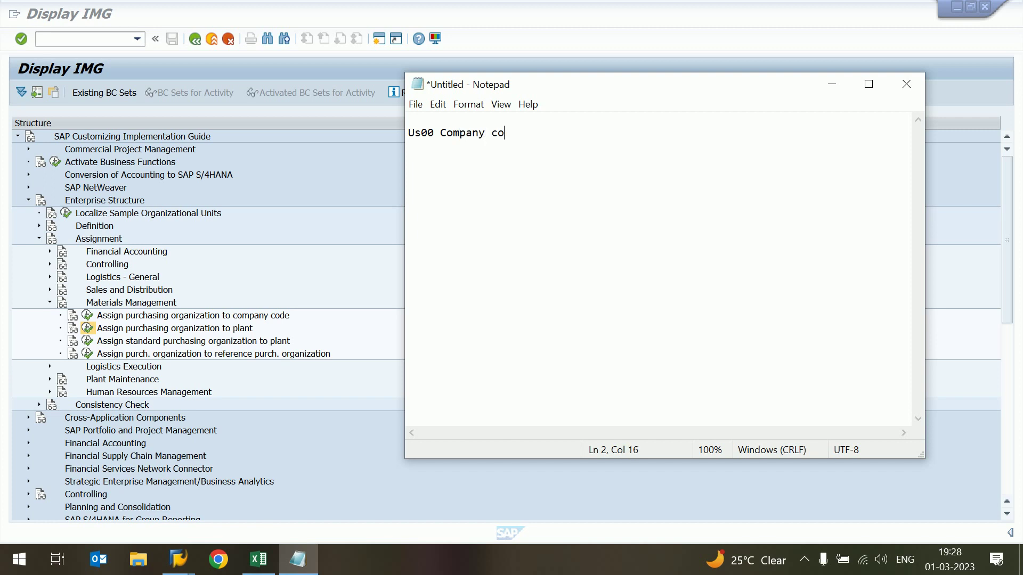
key("Return")
key("Return")
key("Return")
- Write 5 on its own line and list 1000, 2000, 3000, 4000 and 5000 on separate lines below a blank line
type("5")
key("Return")
key("Return")
type("1000")
key("Return")
type("2000")
key("Return")
type("3000")
key("Return")
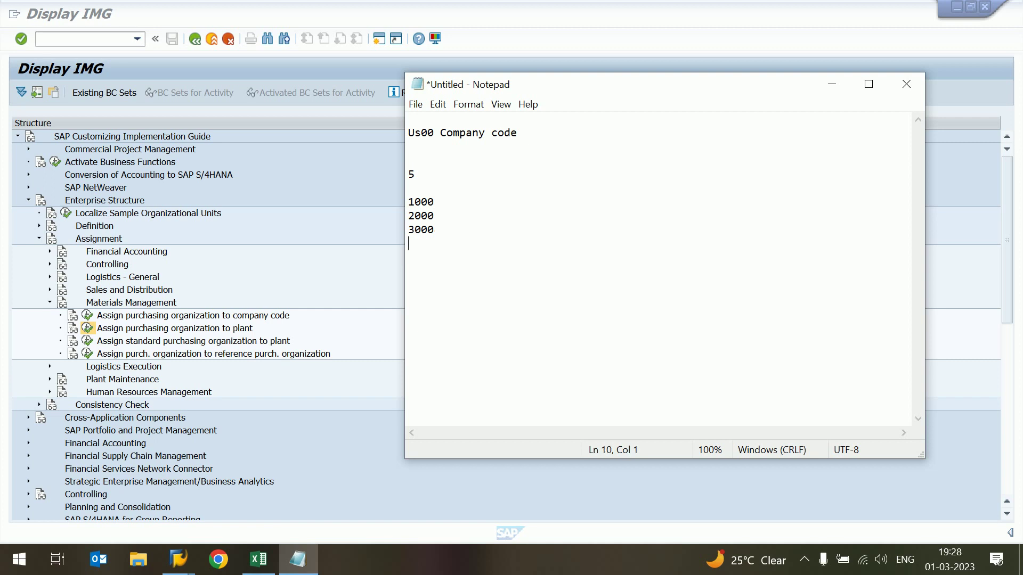
type("4000")
key("Return")
type("5000")
key("Return")
key("Return")
- Extend the line containing 5 above the number list to read "5 Plant -"
key("Up")
key("Up")
key("Up")
key("Up")
key("Up")
key("Up")
key("Up")
key("Up")
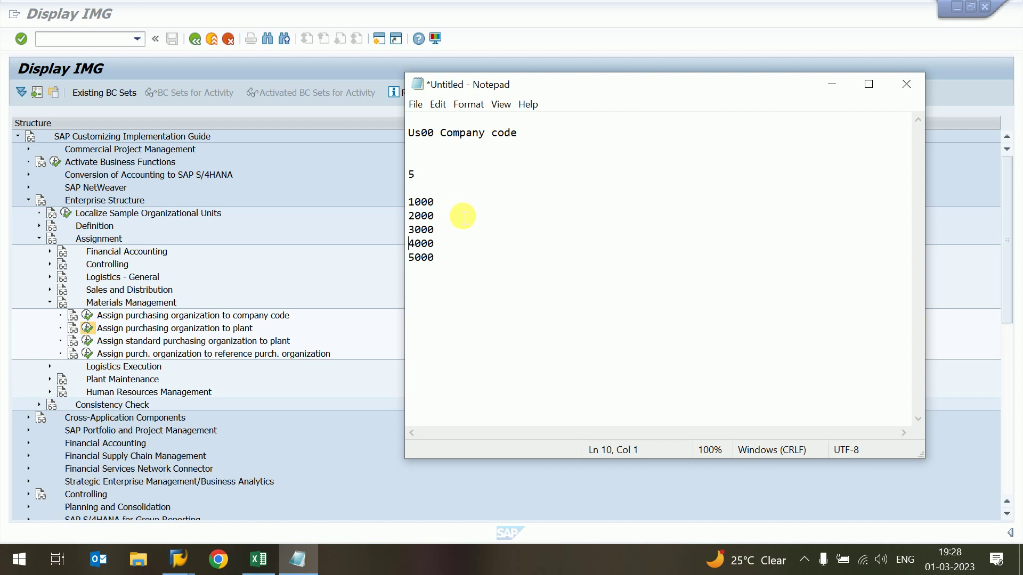
key("End")
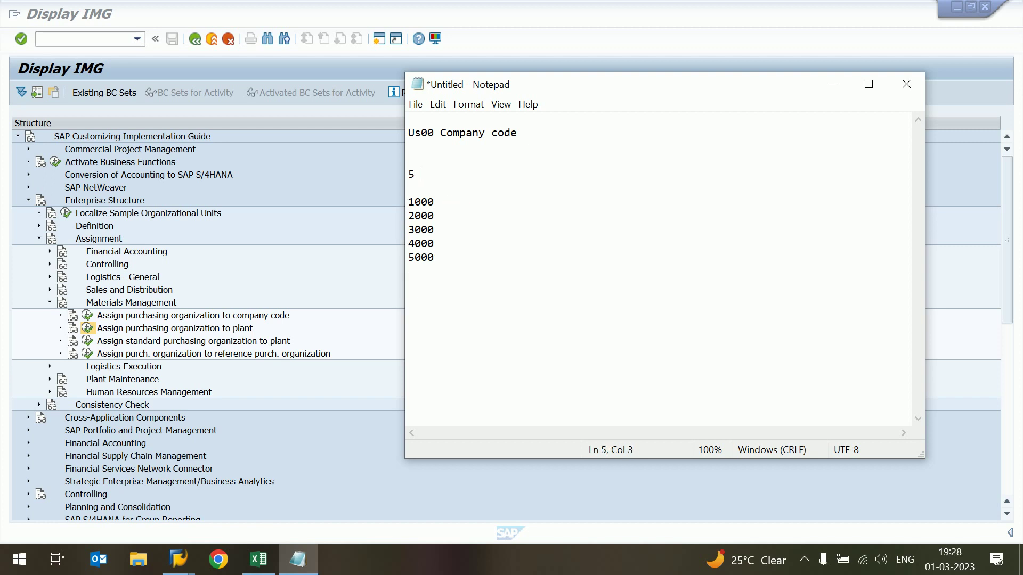
type("Plant -")
- Copy the activity title "Assign purchasing organization to company code" from SAP into the note above the "5 Plant -" line
key("Up")
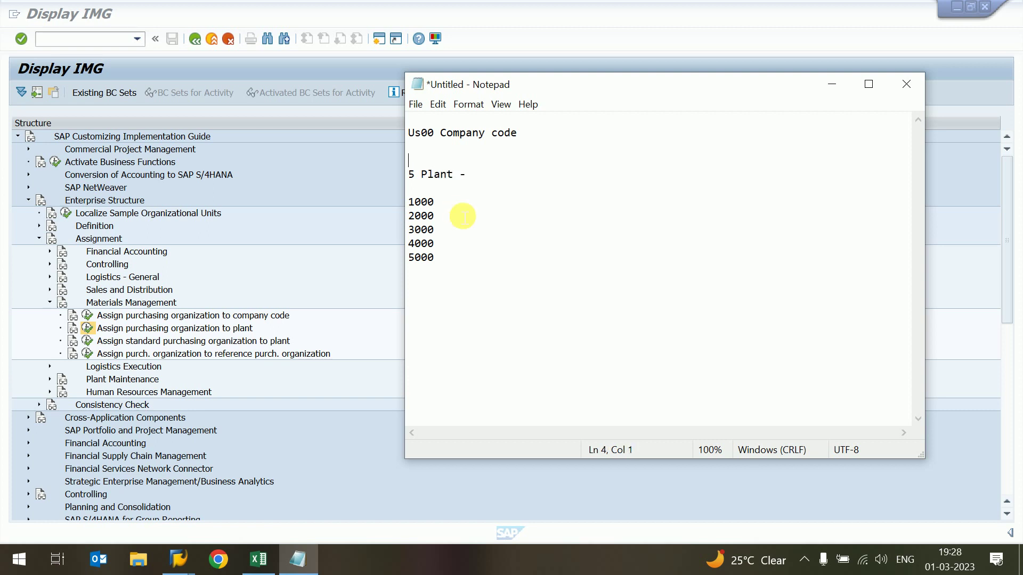
key("Return")
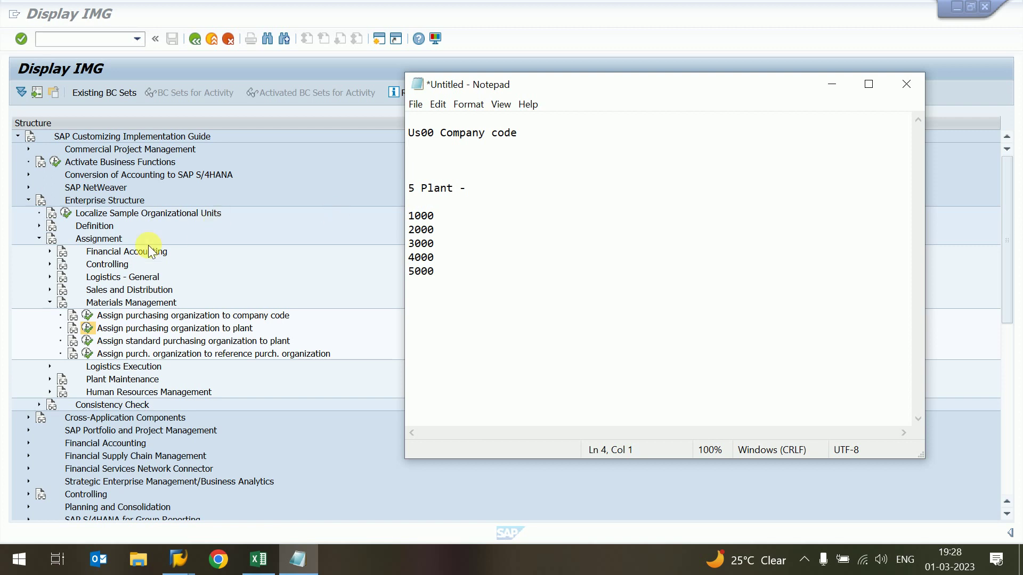
left_click(106, 318)
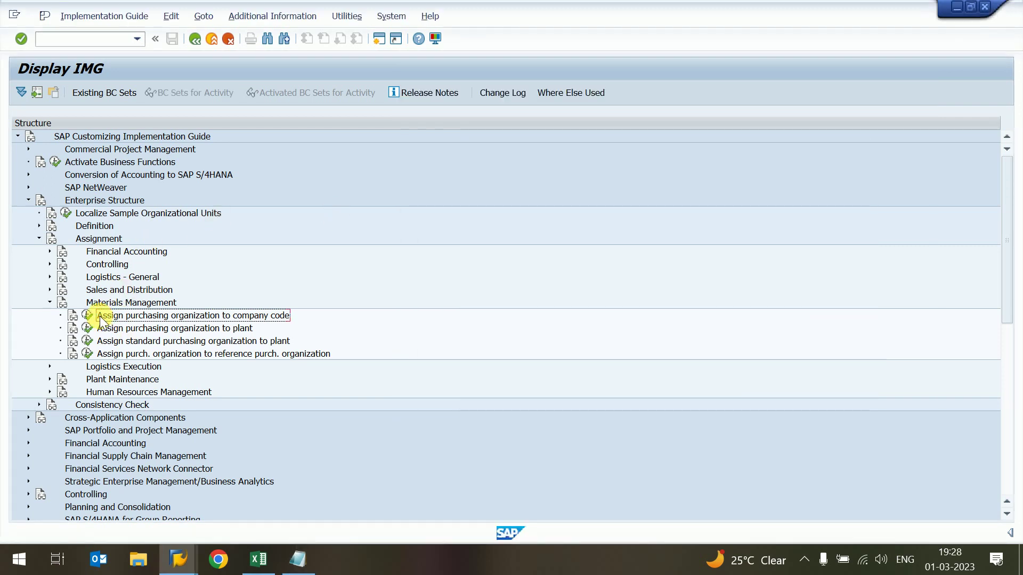
key("alt+Tab")
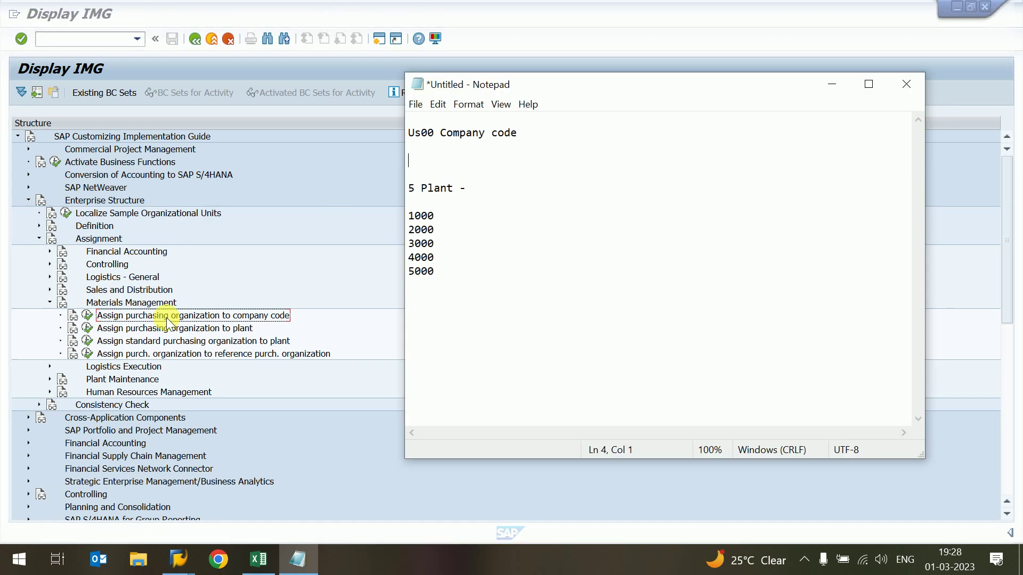
type("Assign purchasing organization to company code")
- Copy the activity title "Assign purchasing organization to plant" from SAP into the note directly above the "5 Plant -" line
left_click(167, 317)
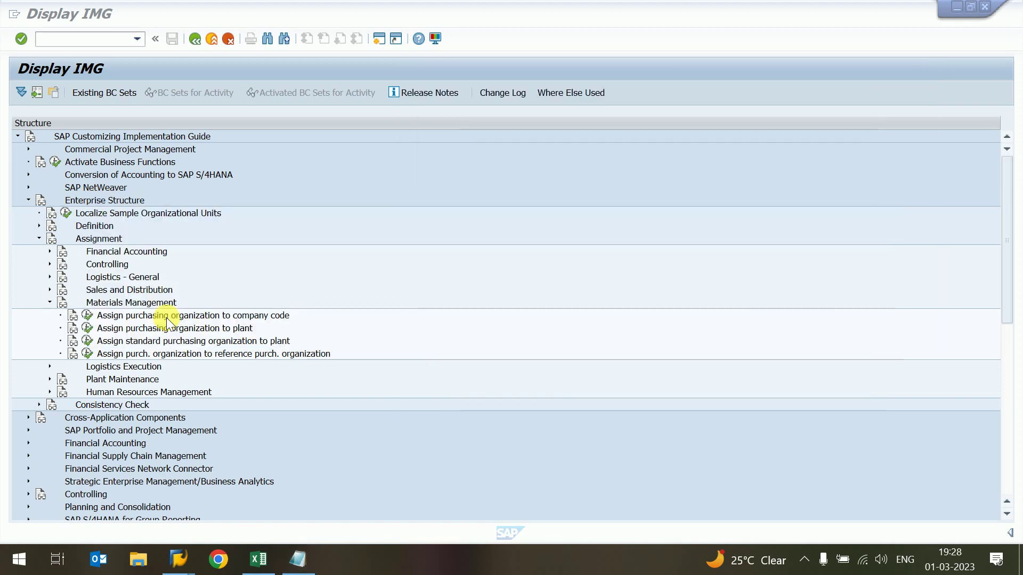
left_click(129, 331)
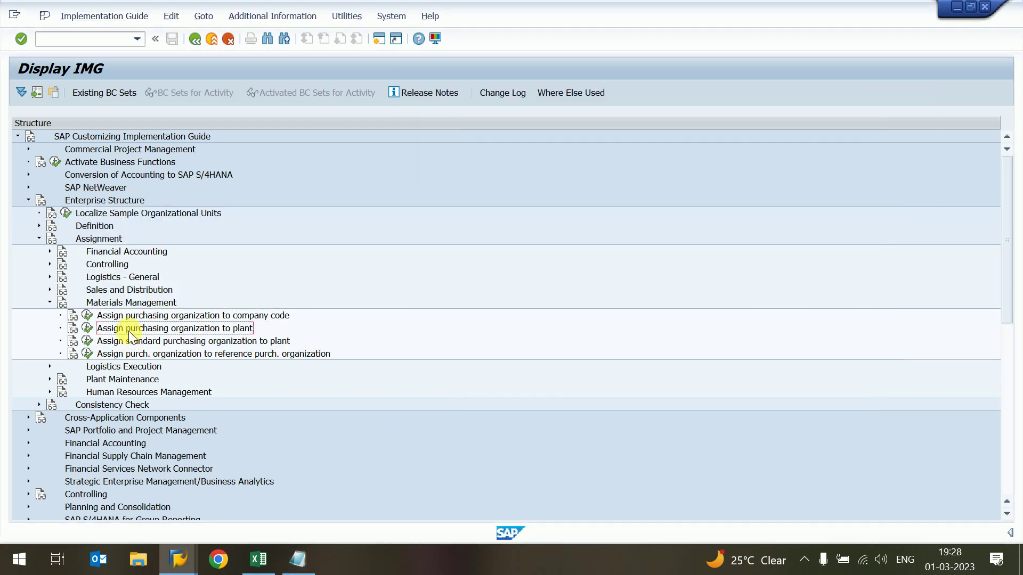
key("alt+Tab")
key("Down")
key("Down")
key("Down")
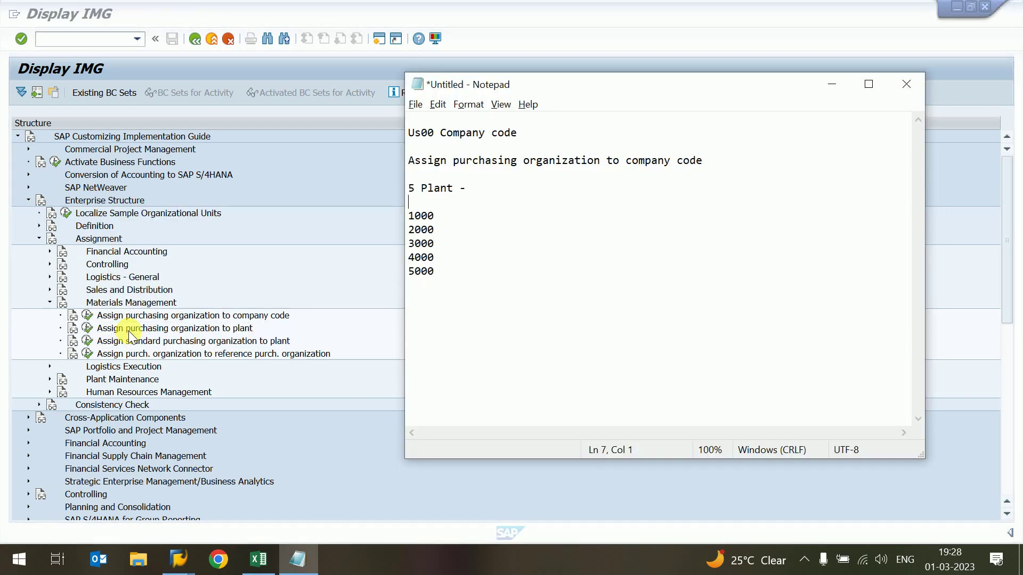
key("Down")
key("Up")
key("Down")
key("Up")
key("Up")
key("Up")
type("Assign purchasing organization to plant")
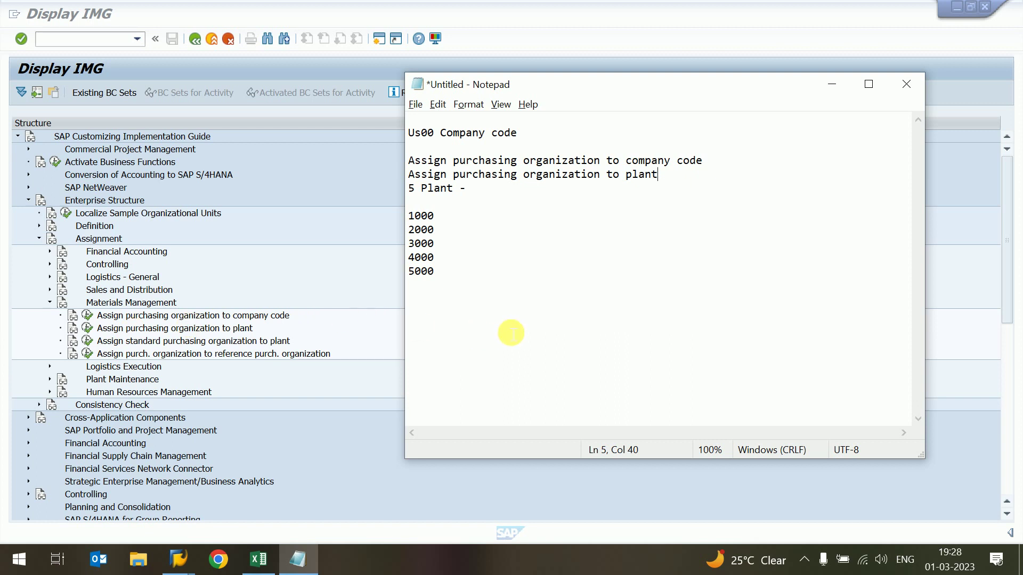
- Add spacing below the company code assignment title and write "Porg - z001 company code us00" there
left_click(738, 162)
key("Return")
key("Return")
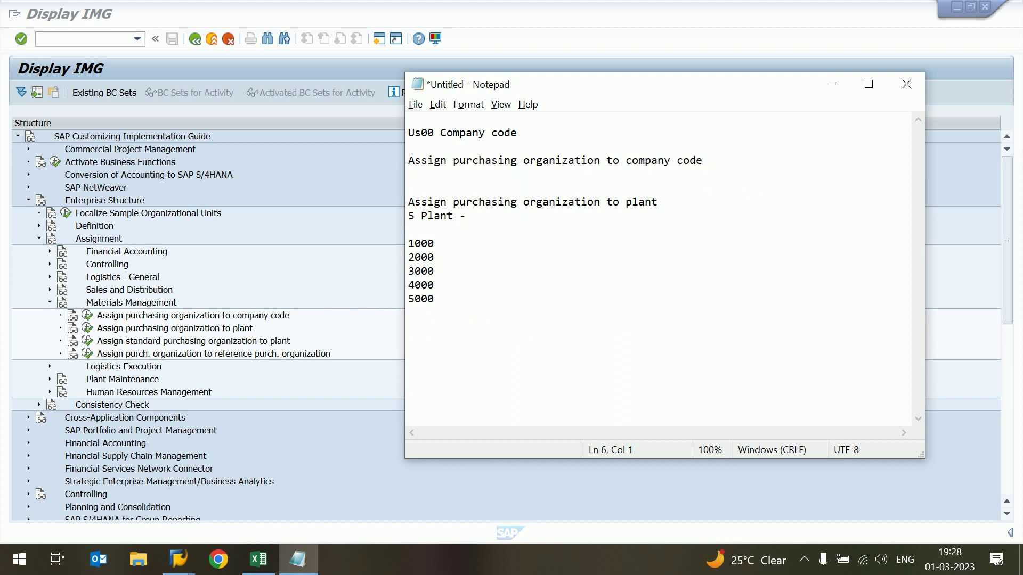
key("Return")
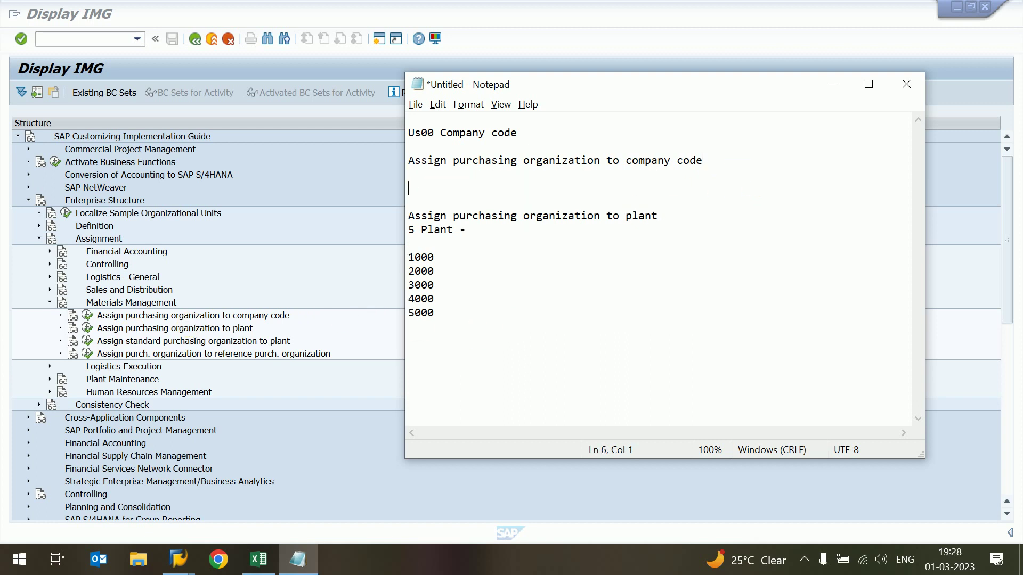
type("Porg")
type(" -  ")
type("100")
key("BackSpace")
key("BackSpace")
key("BackSpace")
type("z001")
type("company cod")
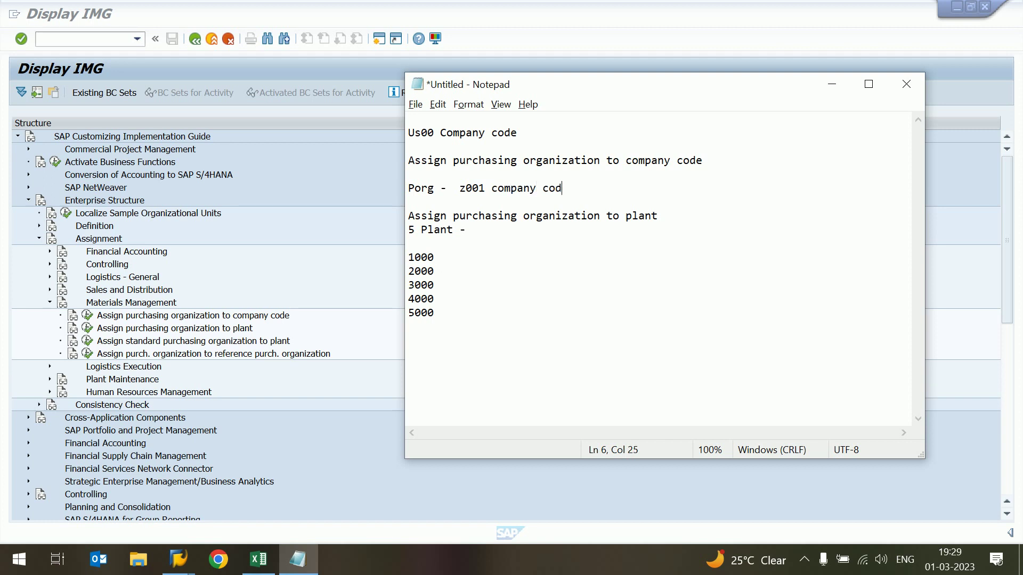
type("e us00")
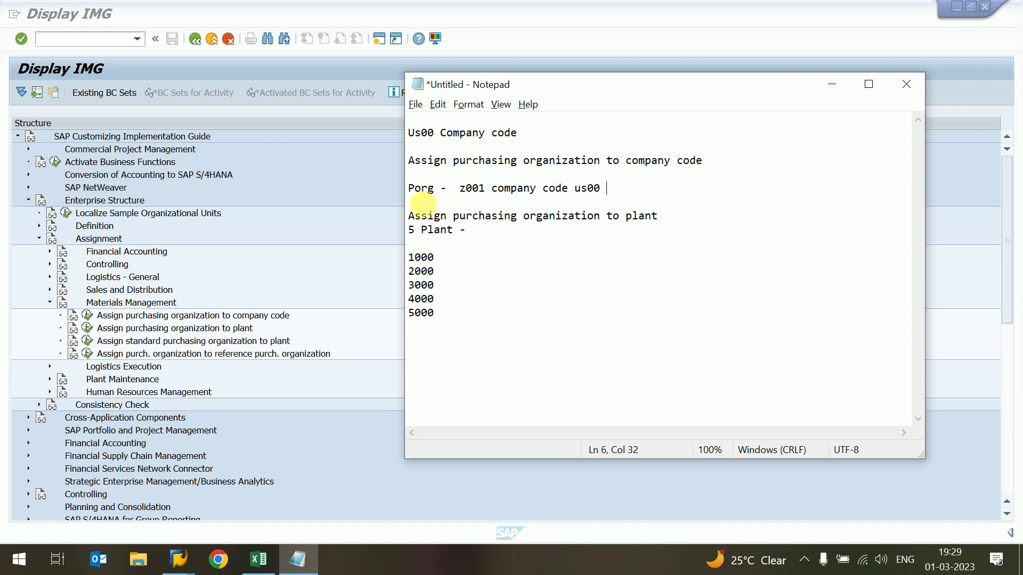
left_click_drag(409, 190, 442, 196)
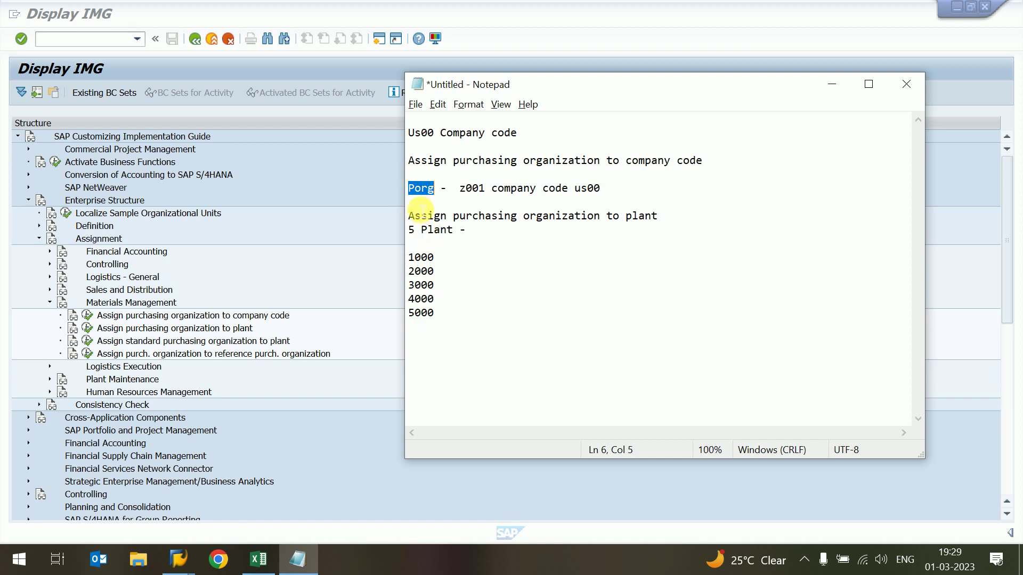
left_click(614, 195)
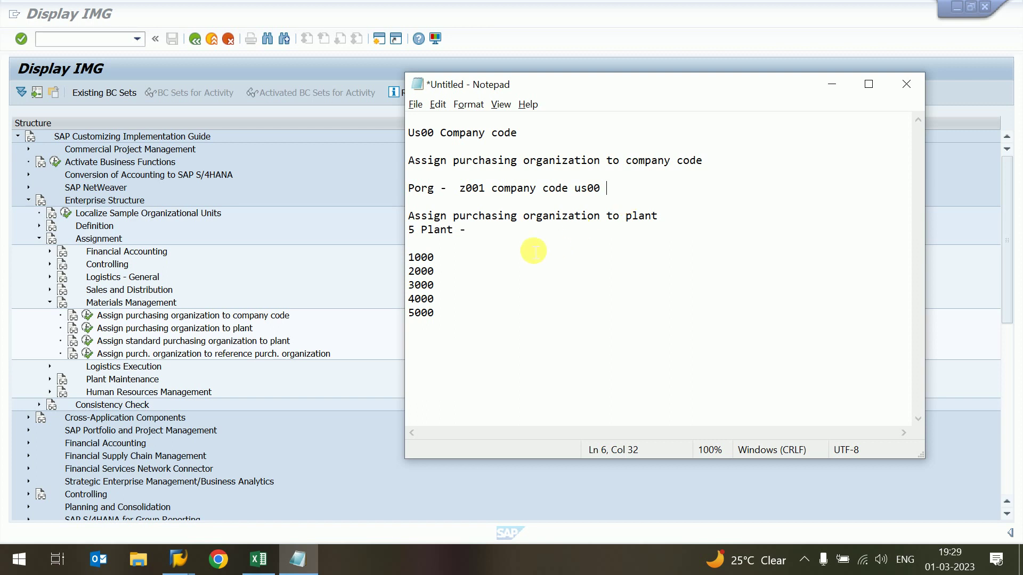
left_click_drag(411, 218, 659, 227)
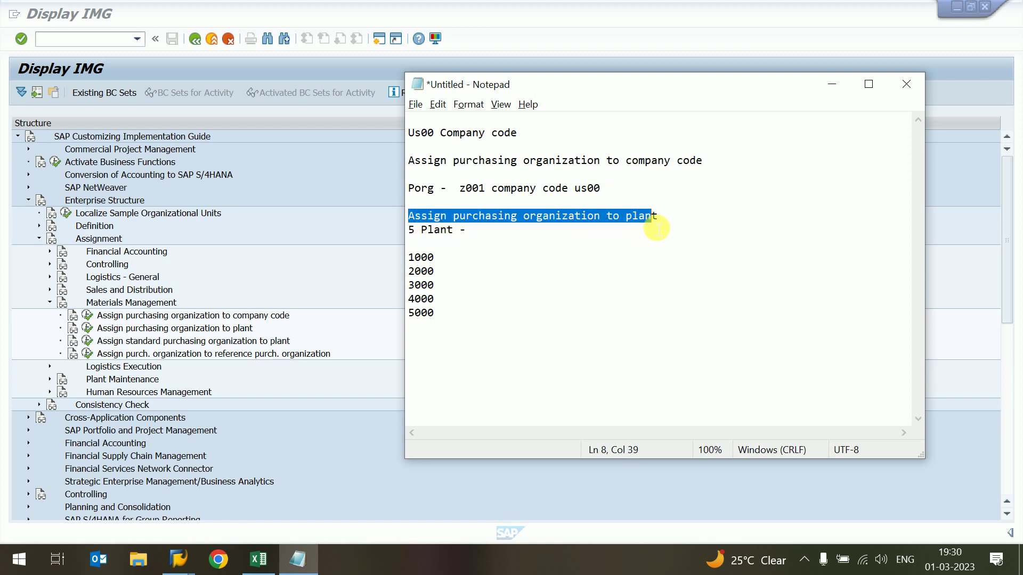
left_click(676, 228)
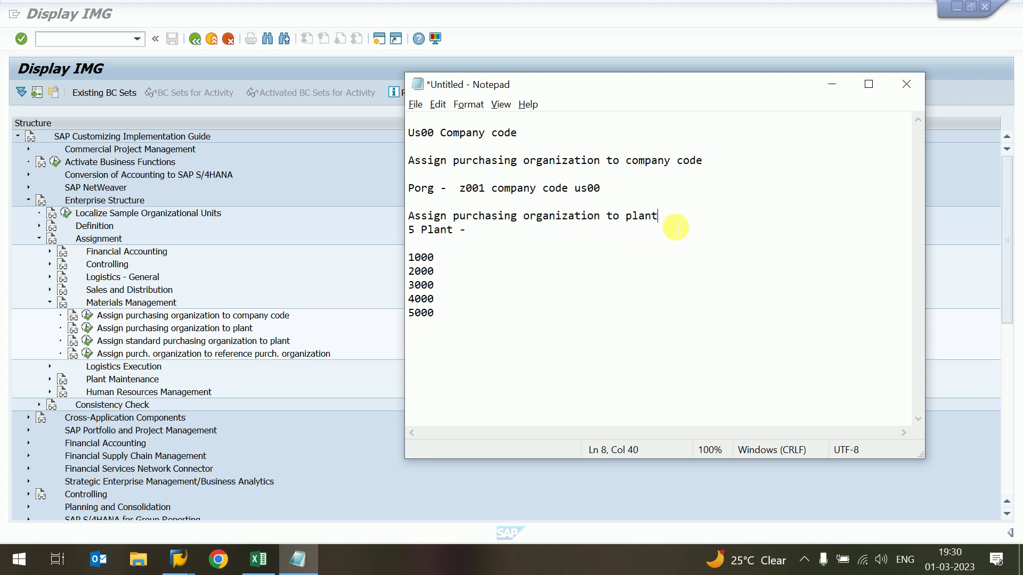
- Label plant 1000 in the note's list as "main plant -"
left_click(448, 261)
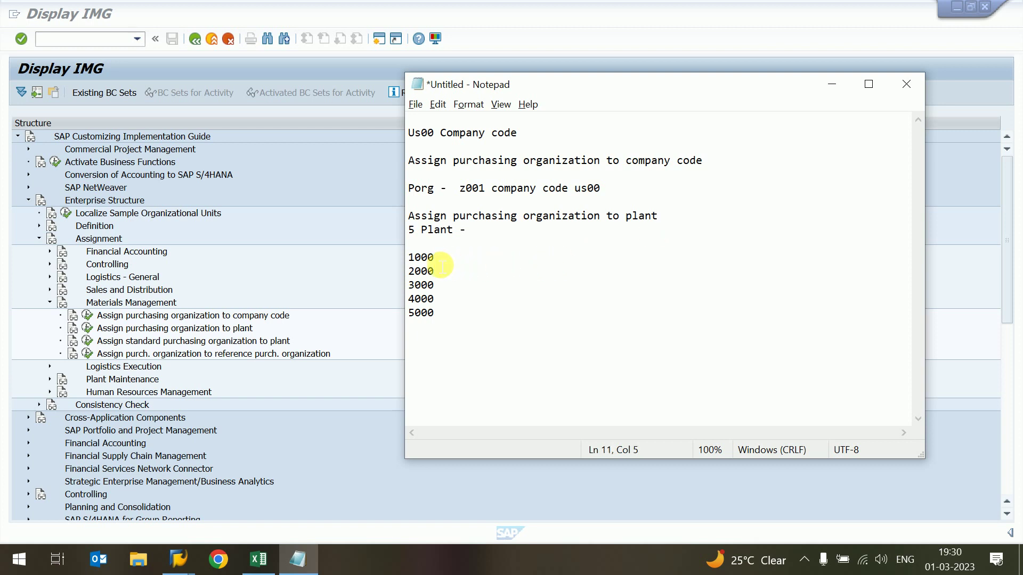
left_click_drag(438, 261, 416, 261)
left_click(447, 259)
type("main")
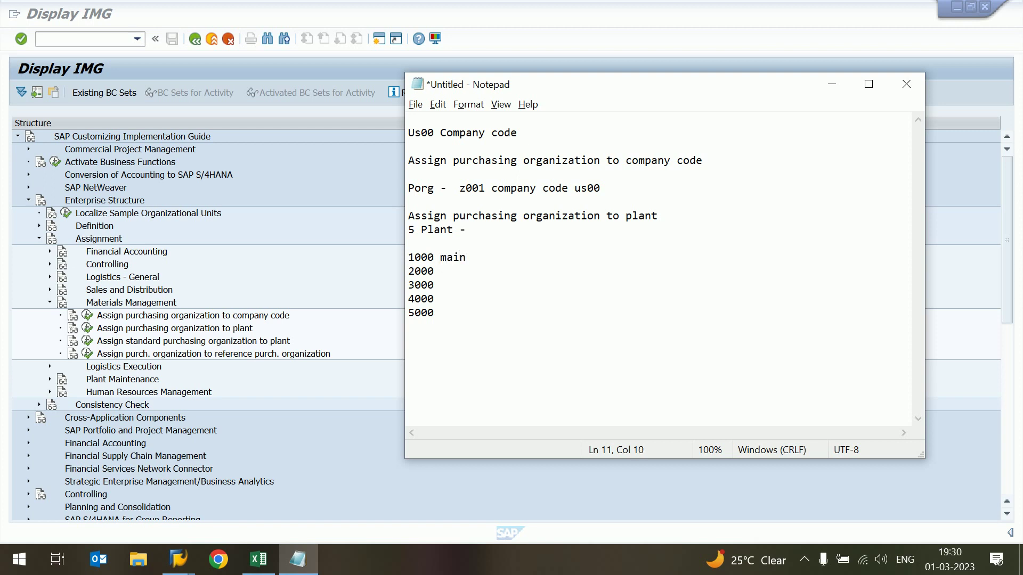
type(" plant -")
- Replace the "5 Plant -" line under the plant assignment title with "porg z001 to plant 1000"
left_click_drag(409, 216, 660, 216)
left_click(492, 229)
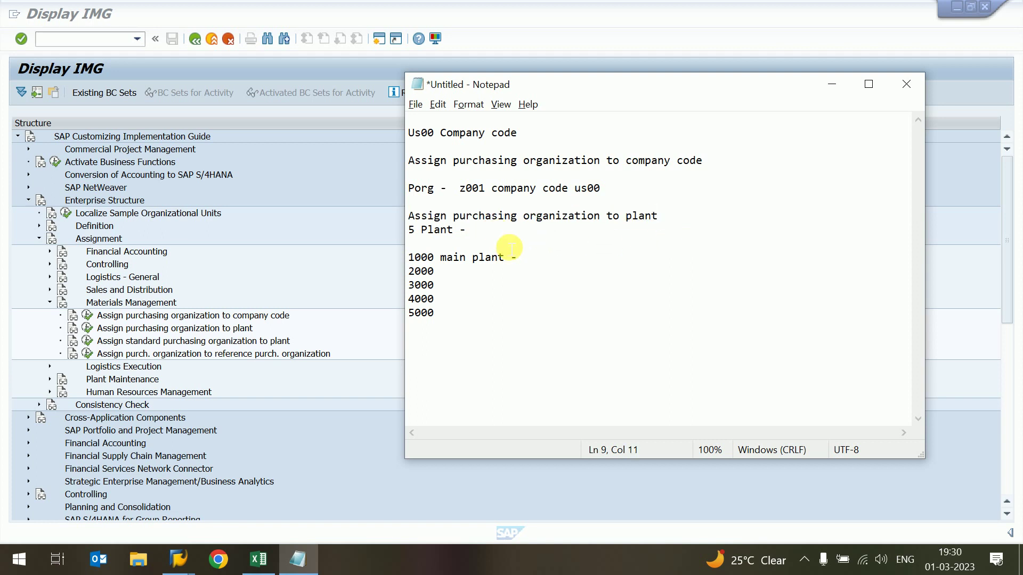
key("BackSpace")
key("BackSpace")
key("BackSpace")
key("BackSpace")
key("BackSpace")
key("BackSpace")
key("BackSpace")
key("BackSpace")
key("BackSpace")
key("BackSpace")
type("porg ")
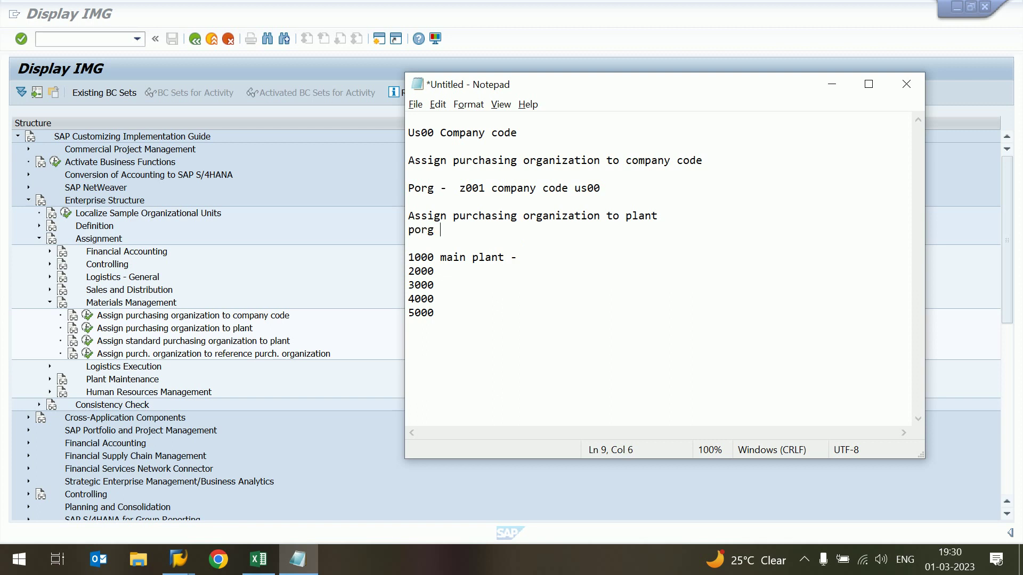
type("z001 to plant 1000")
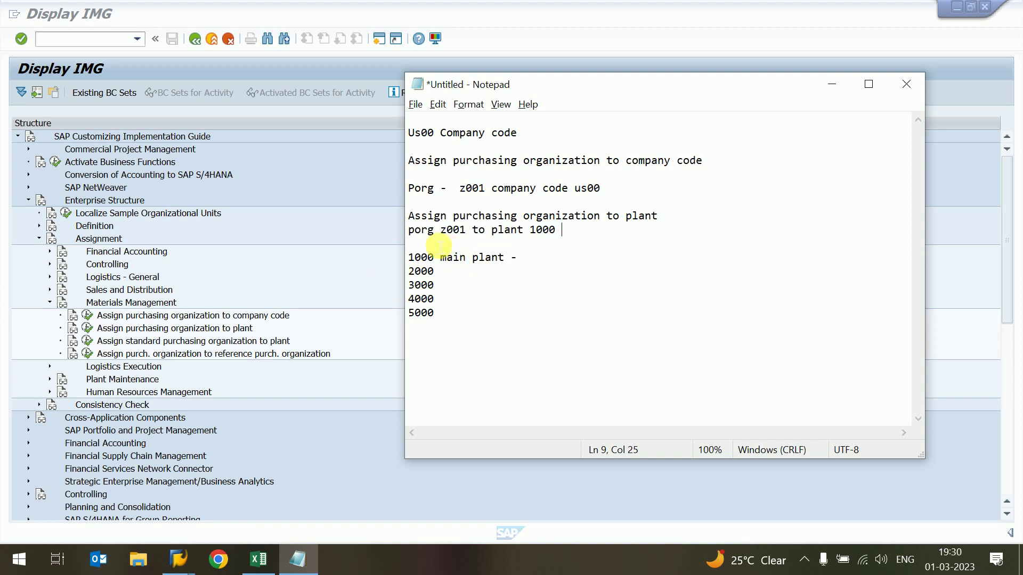
left_click_drag(408, 216, 564, 236)
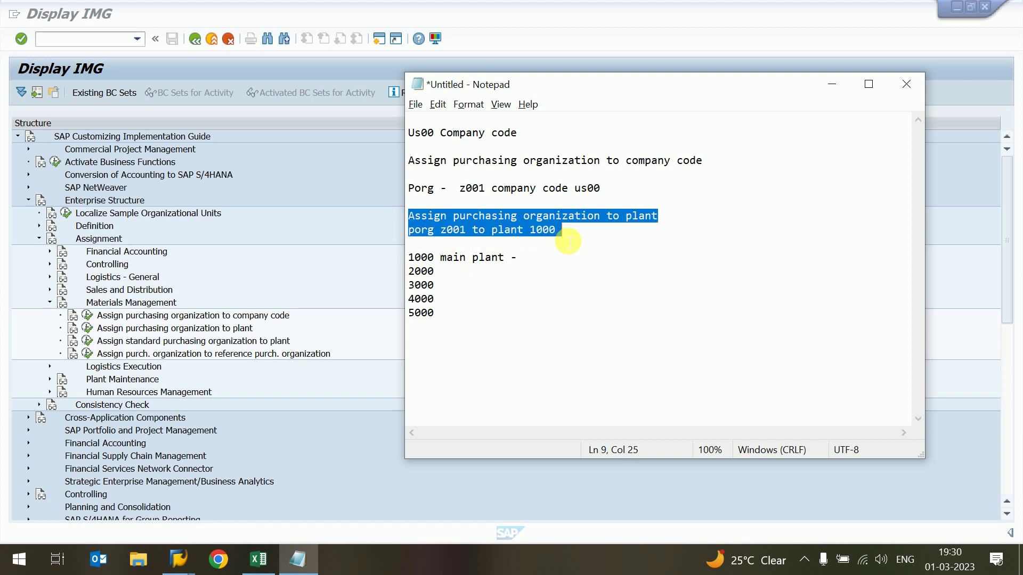
left_click_drag(409, 272, 441, 321)
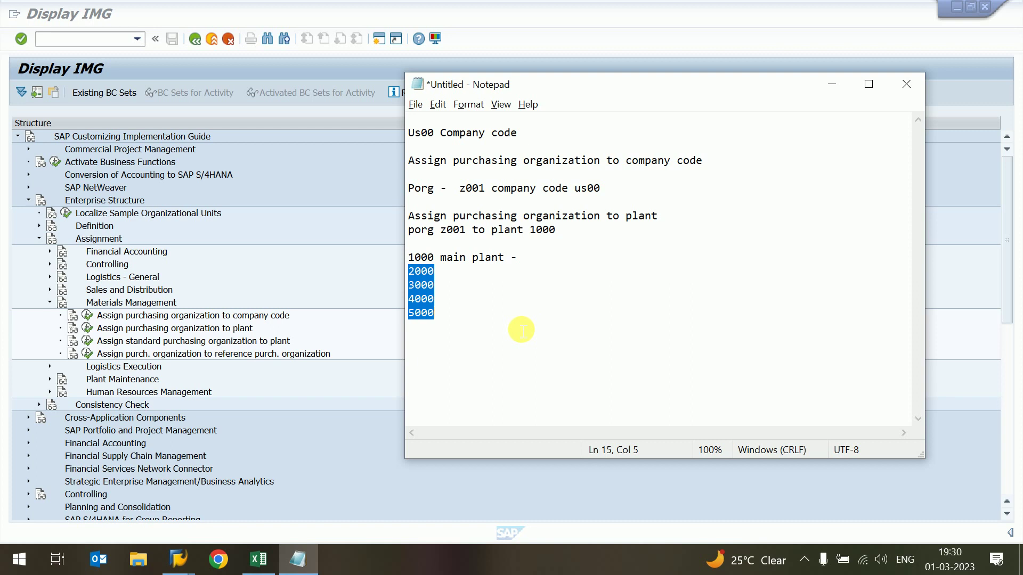
- Switch back to SAP, open Assign purchasing organization to plant, and start a new entry with purchasing organization Z001
left_click(309, 280)
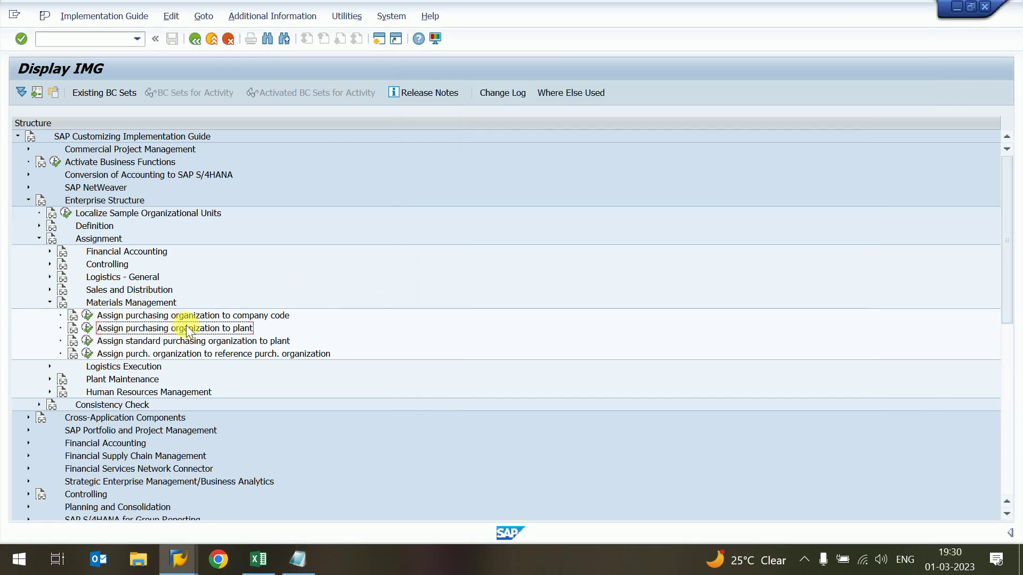
left_click(88, 327)
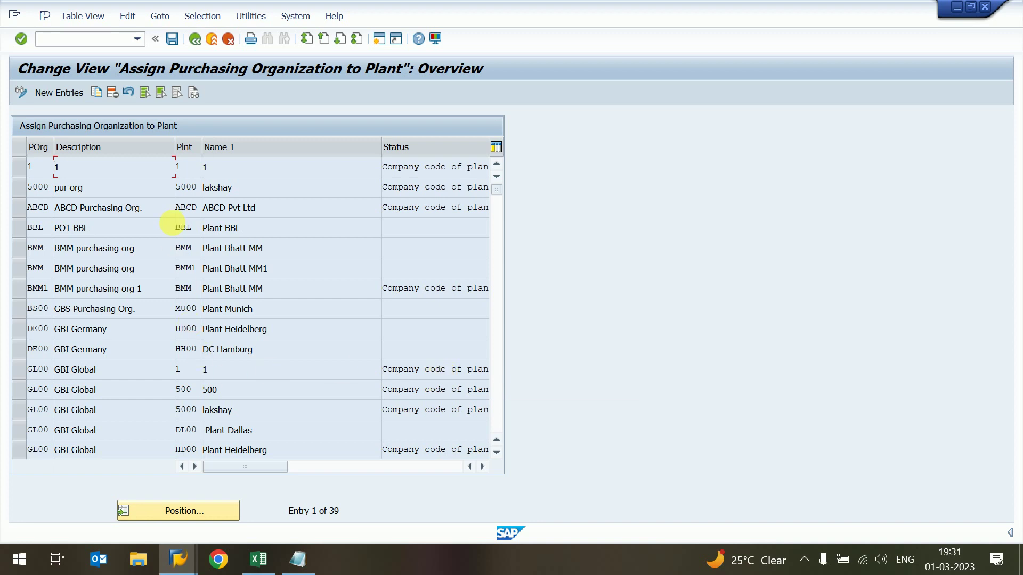
left_click(60, 91)
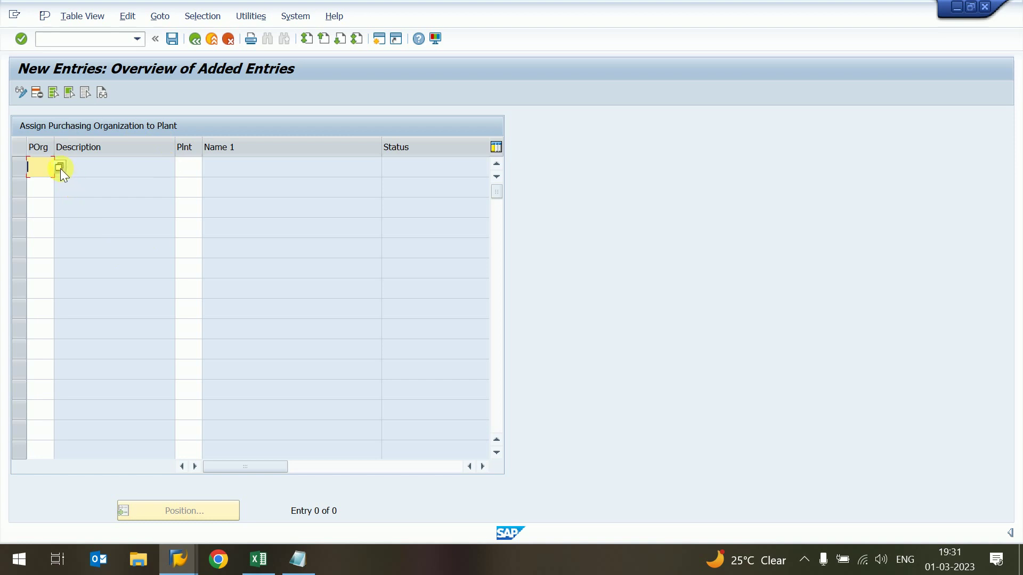
left_click(59, 167)
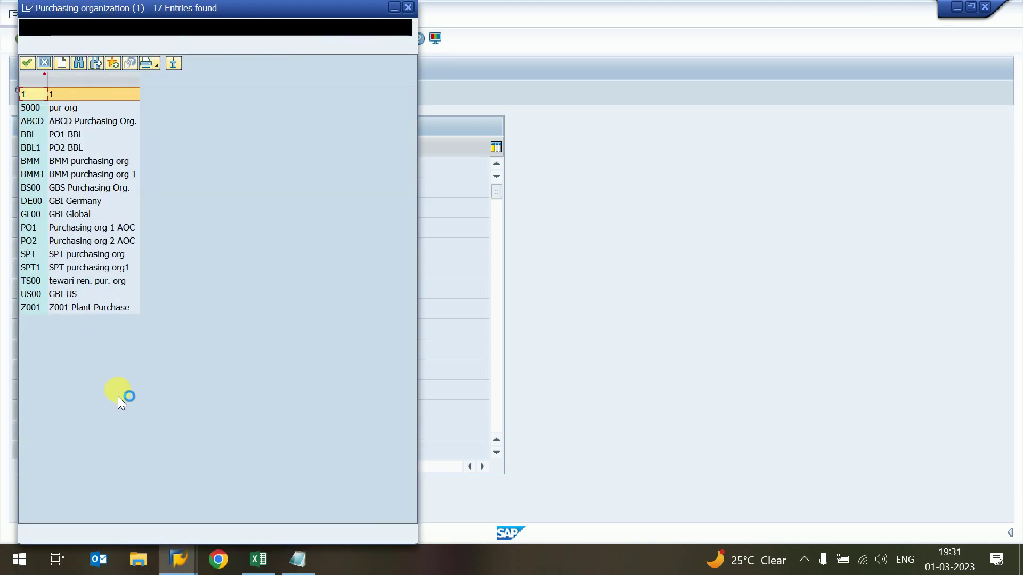
left_click(76, 308)
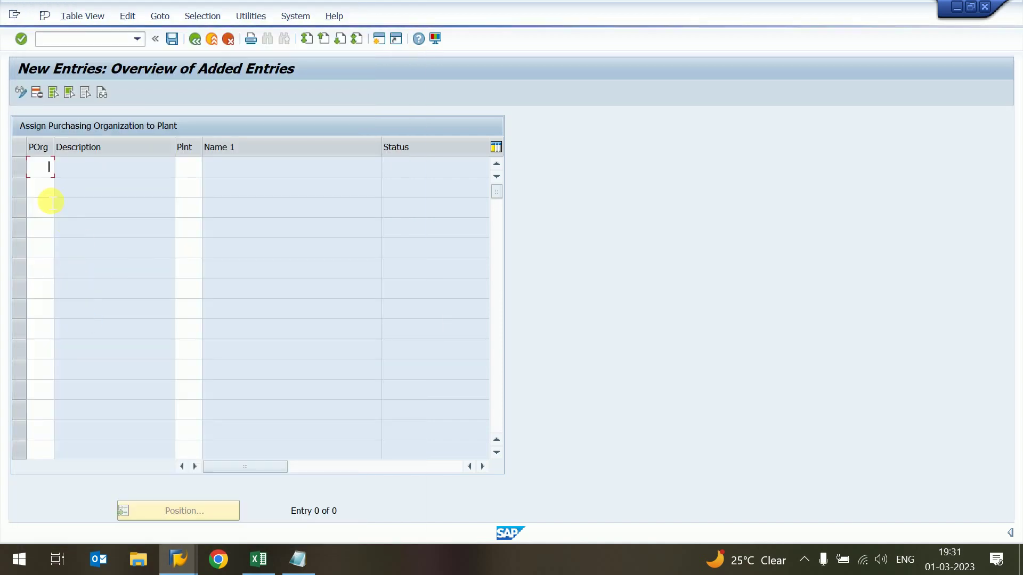
- Assign purchasing organization Z001 to plant Z100, save the entry and return to the customizing structure
left_click(190, 168)
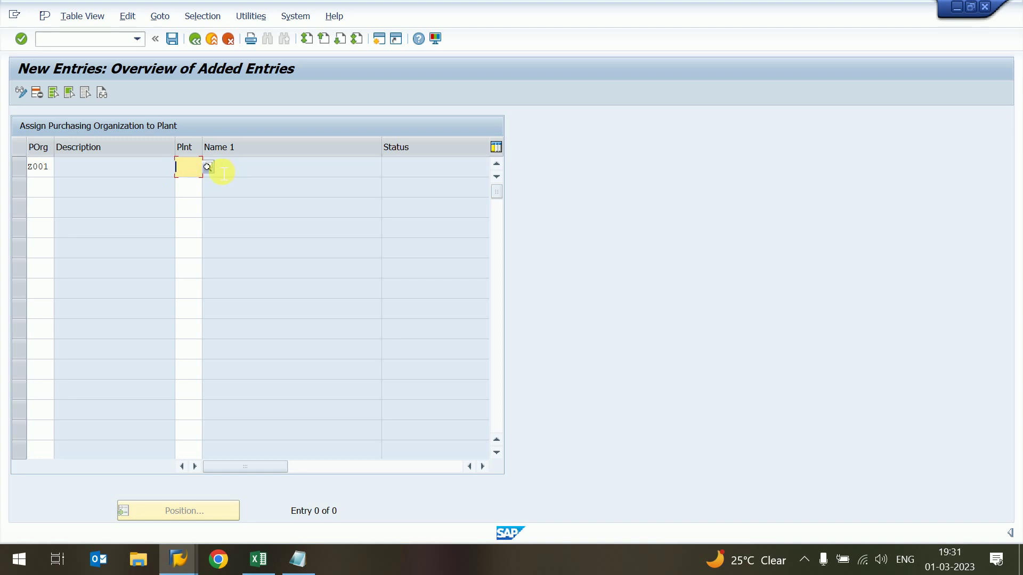
left_click(209, 167)
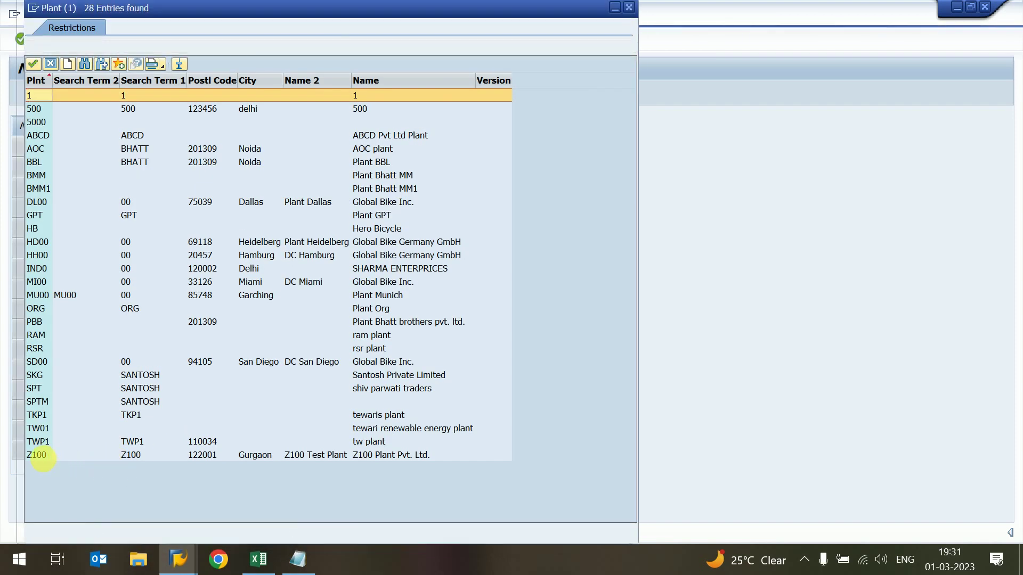
double_click(37, 455)
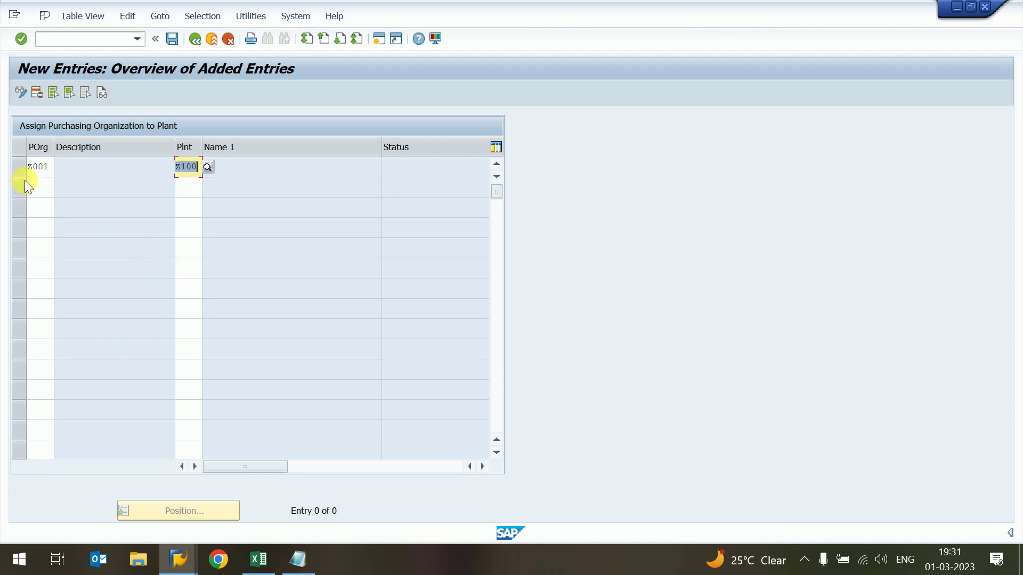
key("Return")
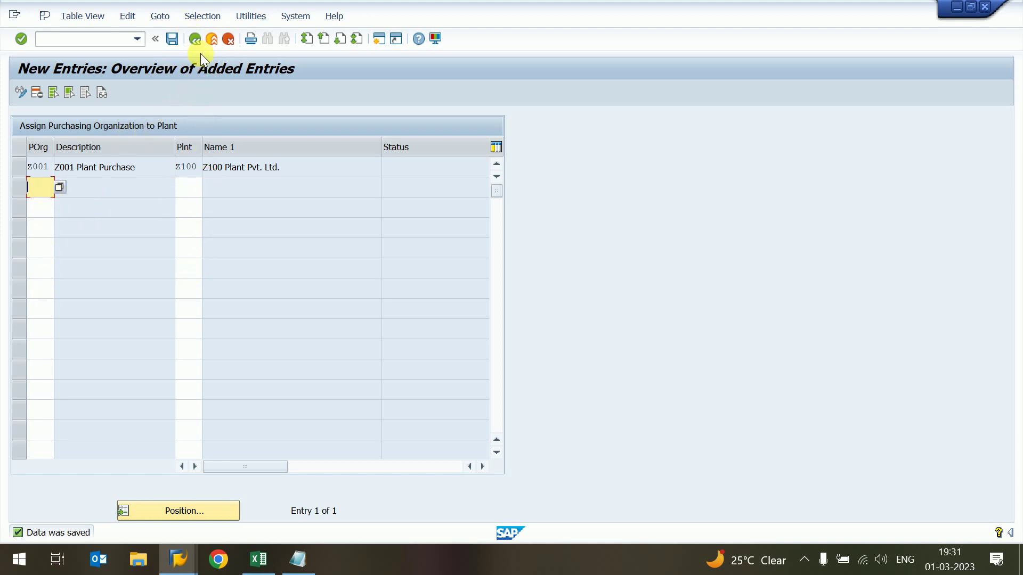
left_click(194, 37)
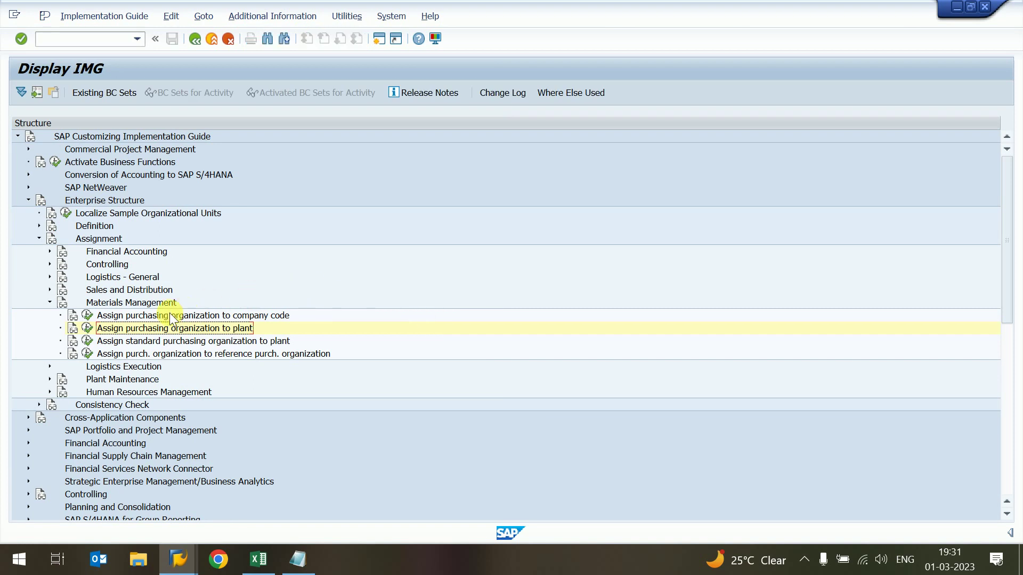
- Open Assign purchasing organization to company code and locate the Z001 Plant Purchase entry
left_click(87, 316)
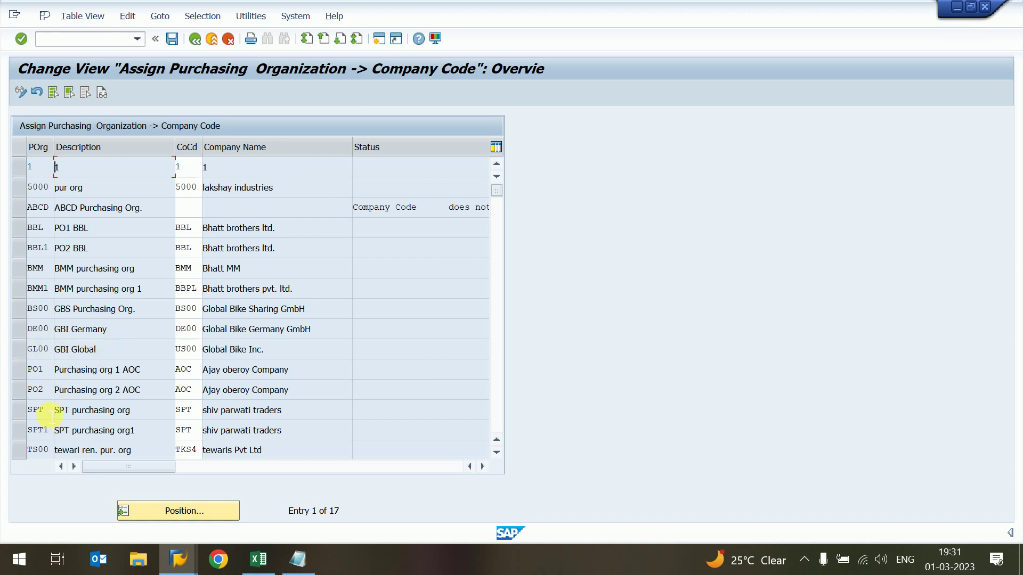
key("Page_Down")
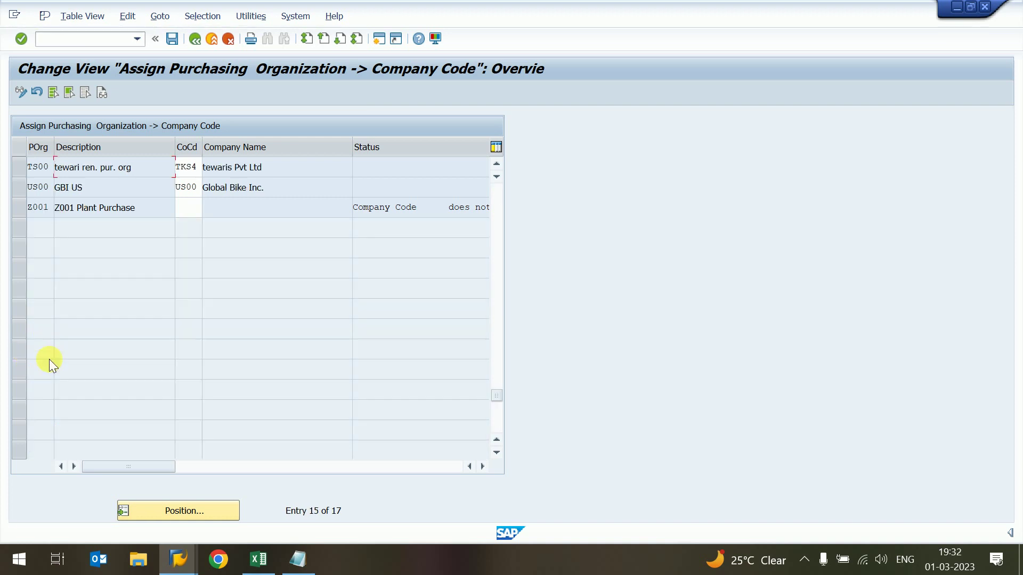
left_click(19, 191)
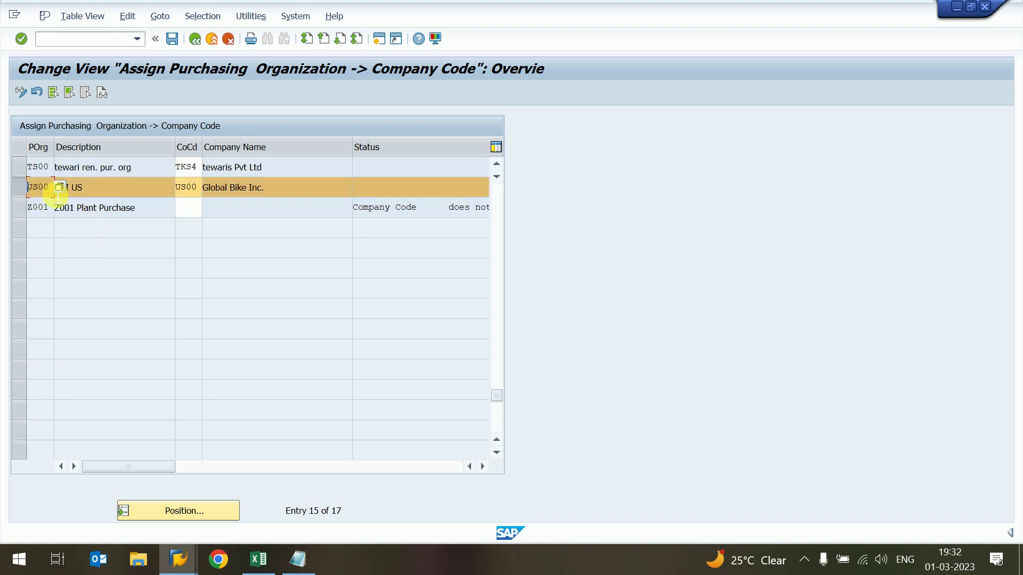
left_click(192, 190)
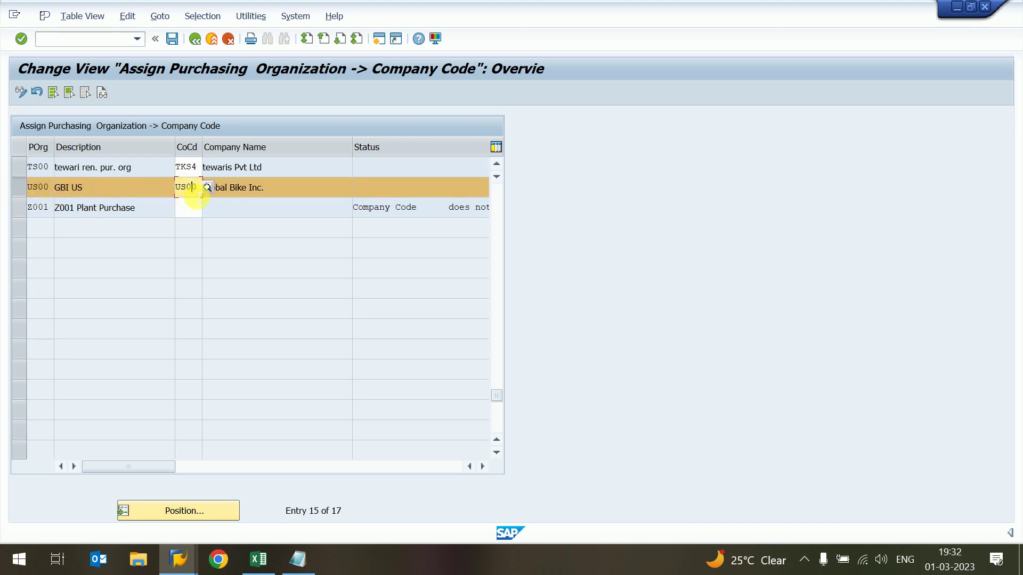
left_click(21, 191)
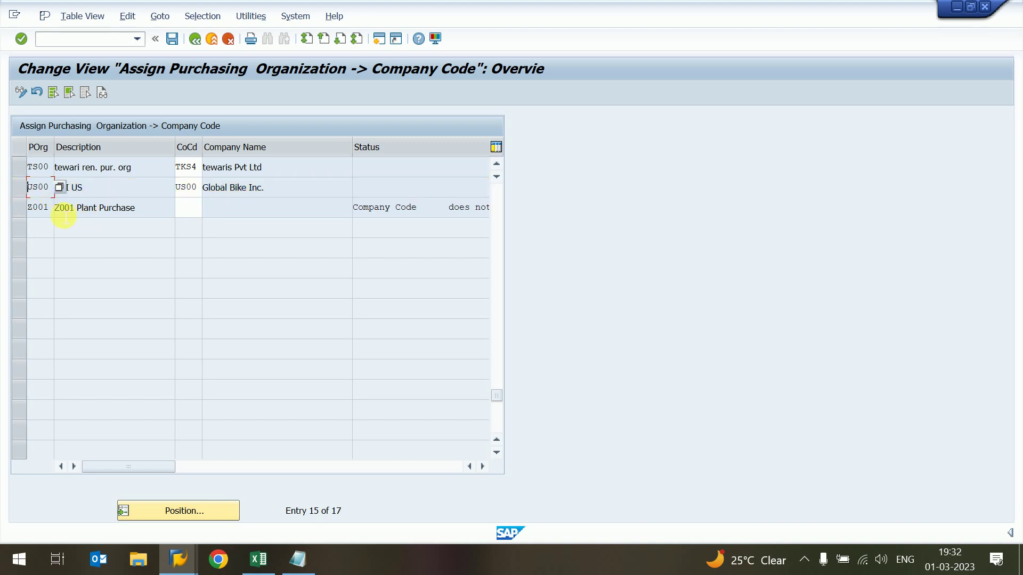
left_click(38, 207)
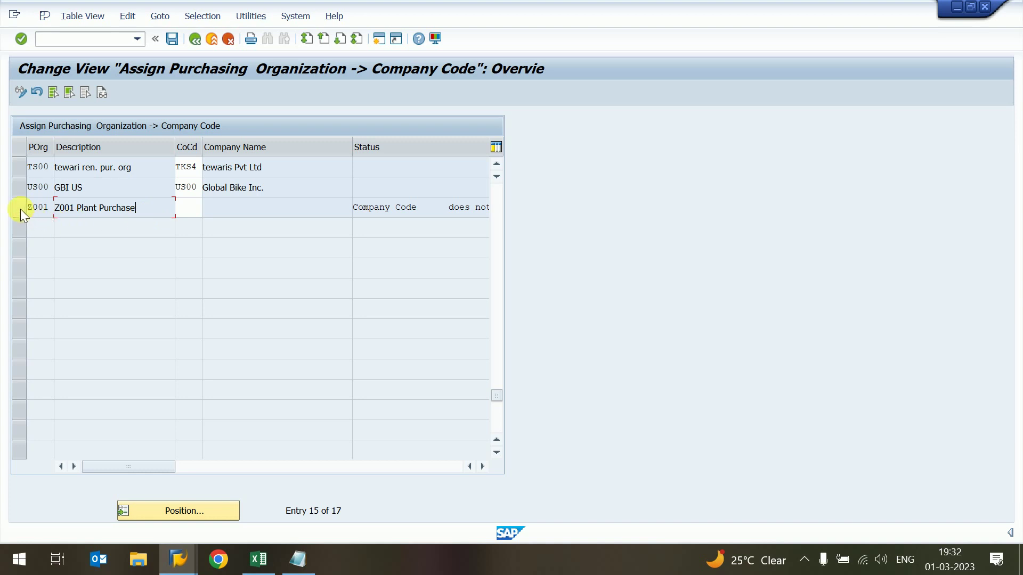
- Assign company code US00 to purchasing organization Z001 and save the assignment
left_click(195, 215)
type("us00")
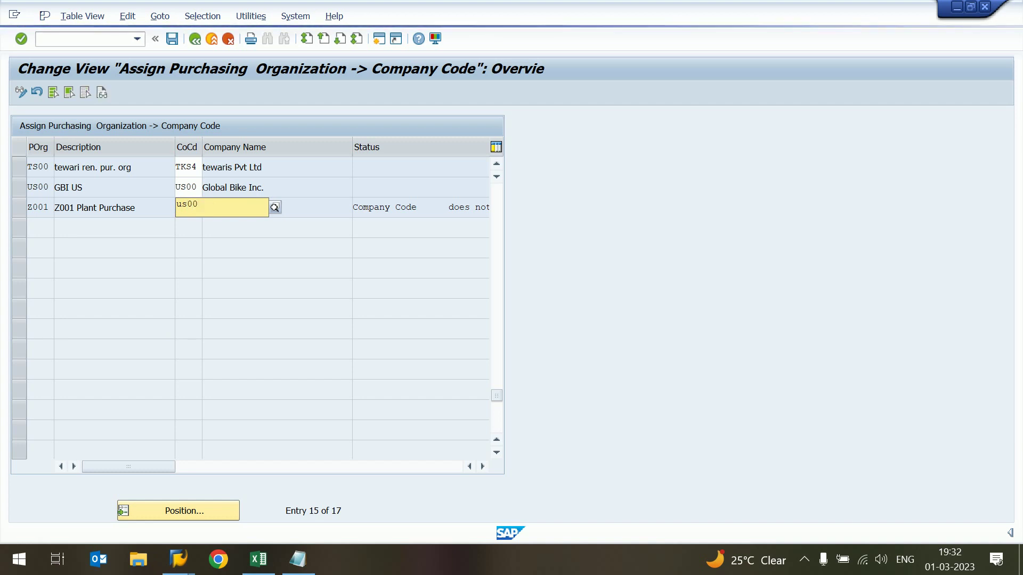
key("Return")
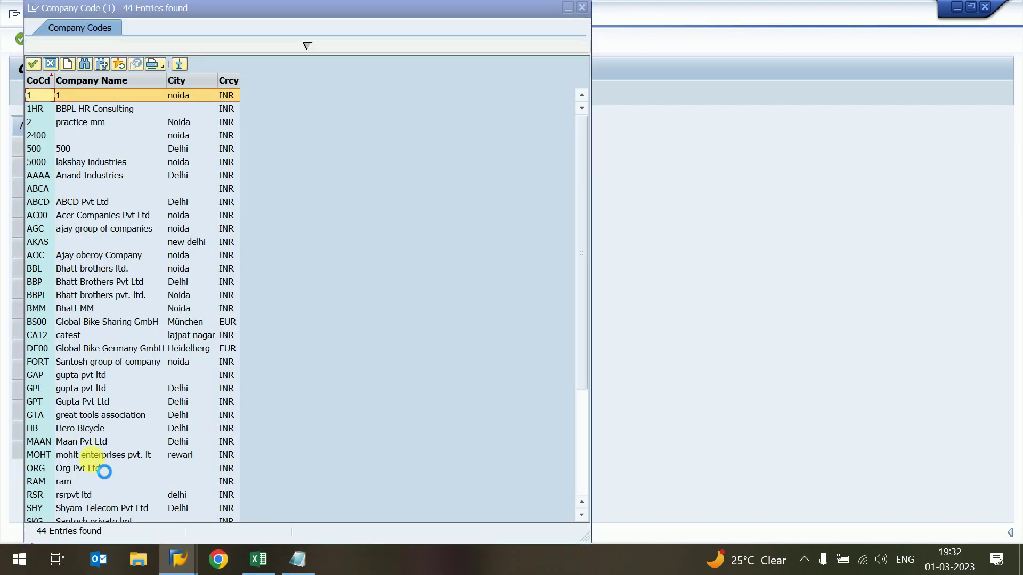
scroll(91, 460, "down", 4)
left_click(36, 496)
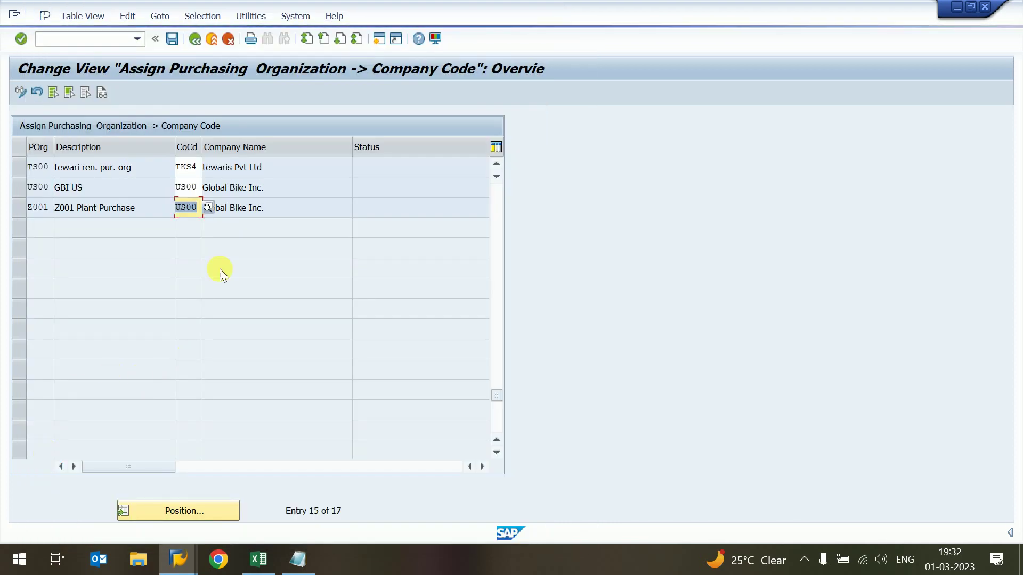
left_click(173, 44)
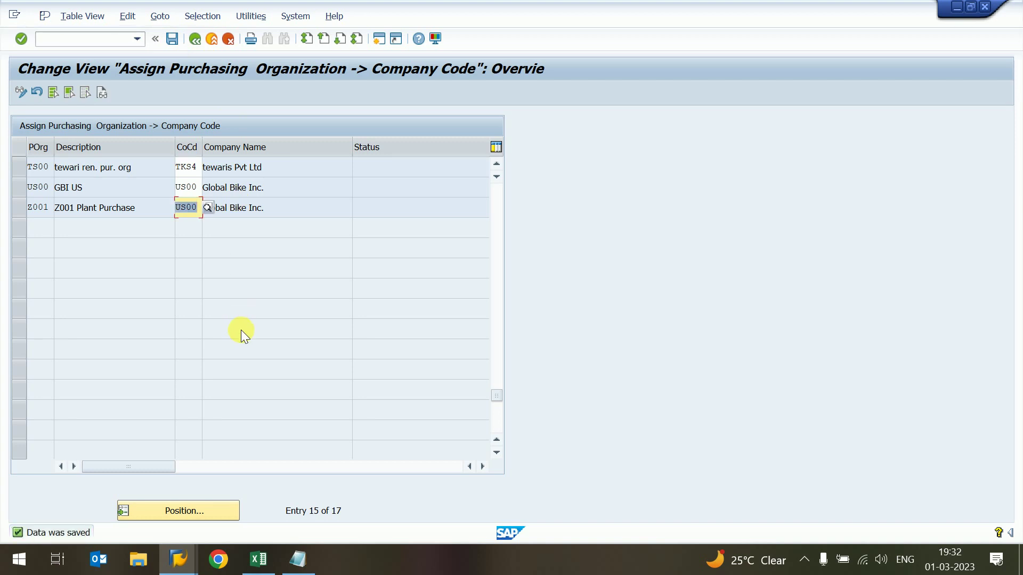
- Leave the company code assignment and exit the customizing guide and its project screen
left_click(196, 38)
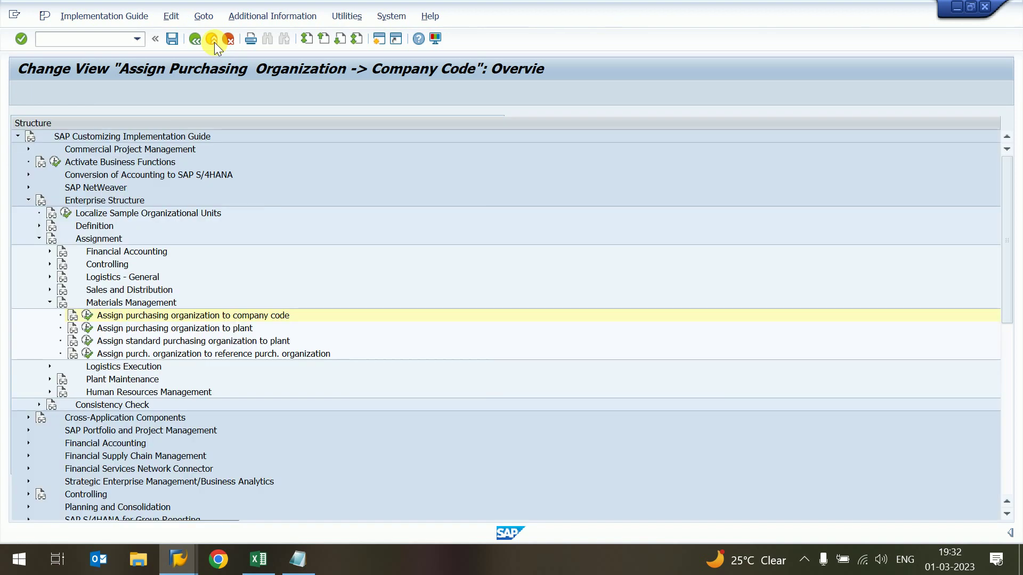
left_click(214, 43)
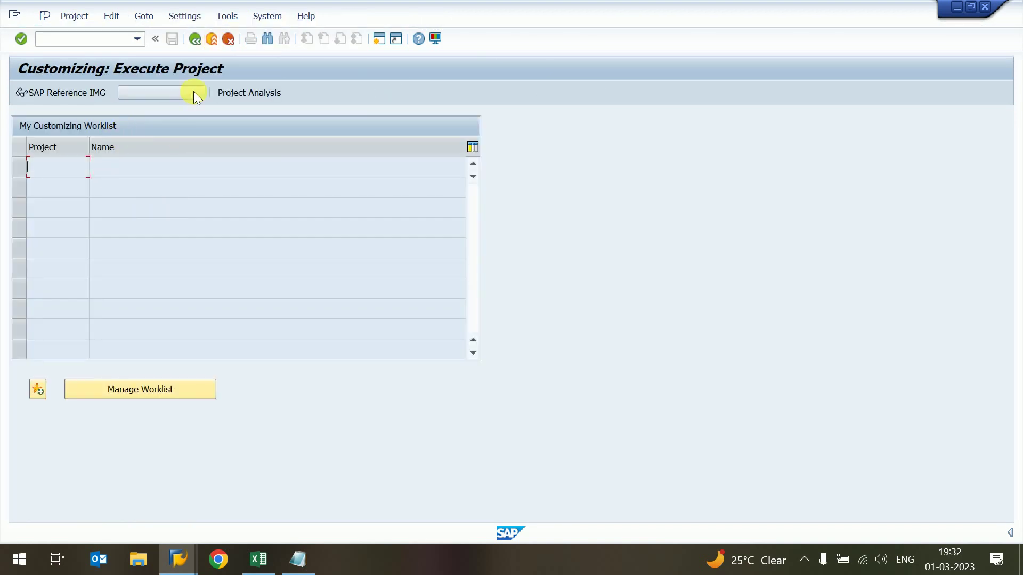
left_click(194, 40)
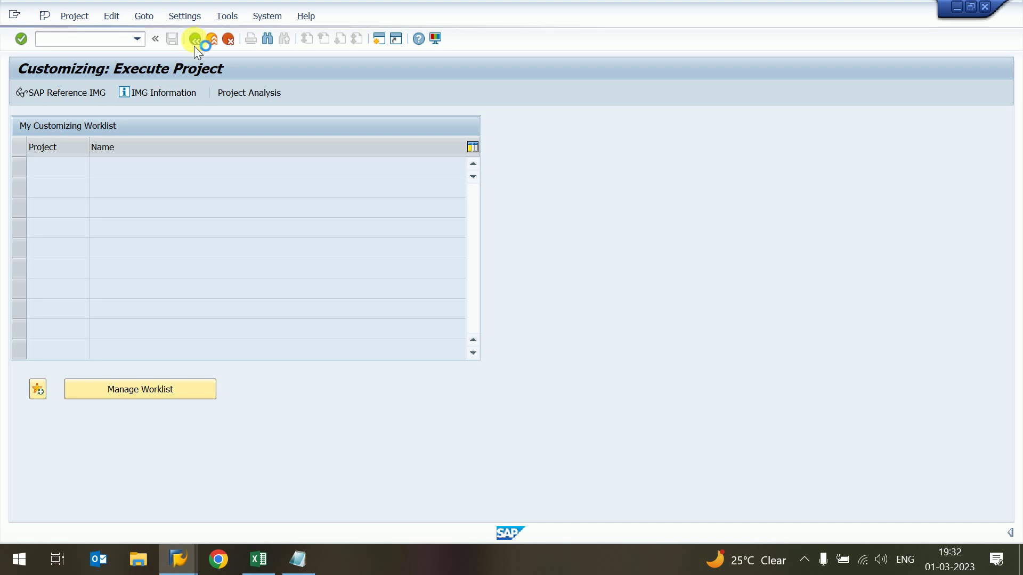